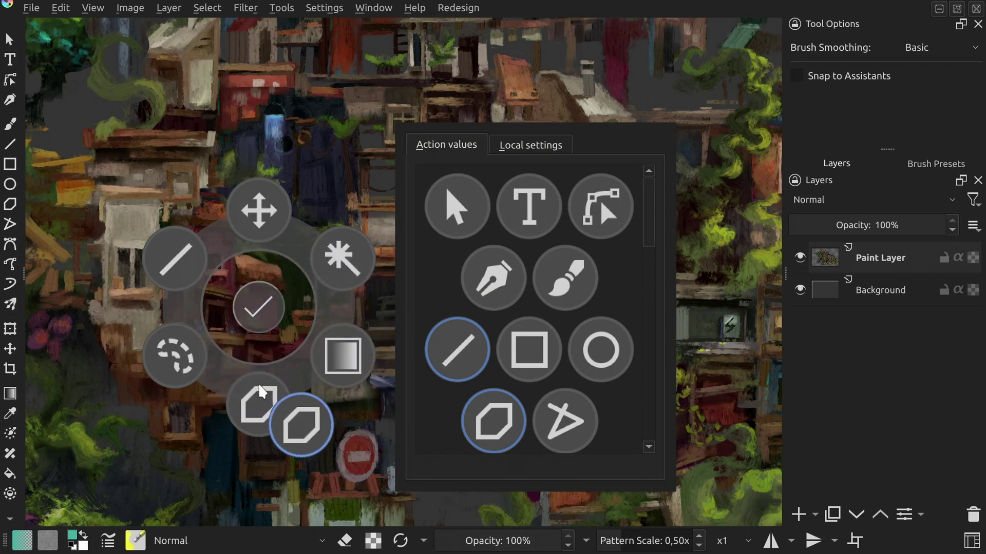
# Step: Shift Polygon to the bottom slot, then drag the Line and Polygon tools out of the pie ring
pyautogui.moveTo(181, 272); pyautogui.dragTo(118, 248)
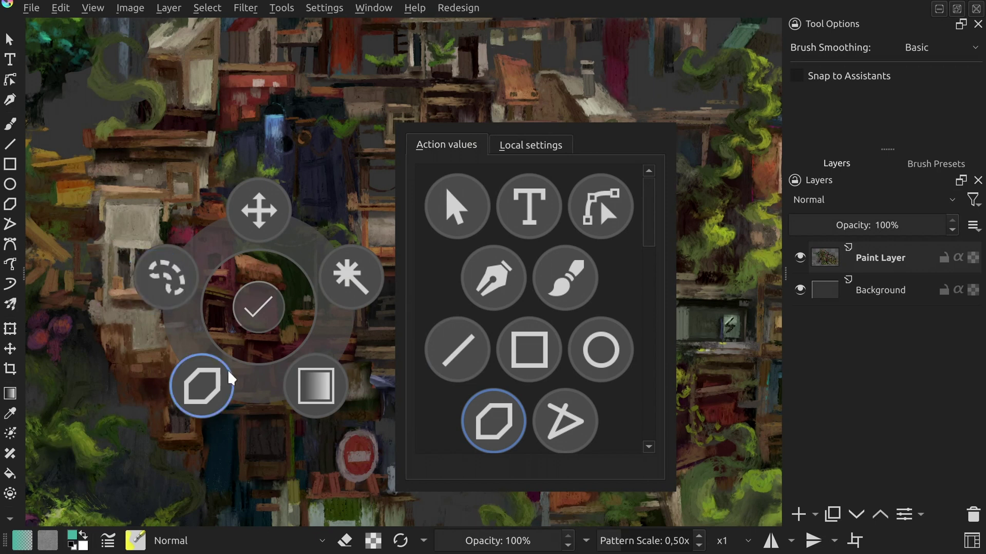
pyautogui.moveTo(211, 390); pyautogui.dragTo(177, 451)
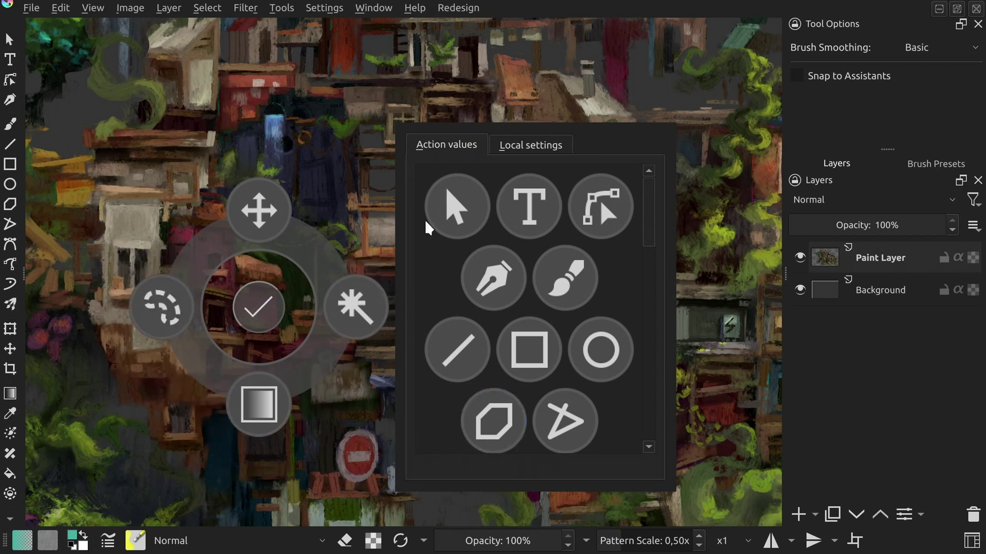
pyautogui.moveTo(451, 205); pyautogui.dragTo(366, 288)
# Step: Add the Shape select, Text and Edit shapes tools into the tool pie ring
pyautogui.moveTo(318, 254)
pyautogui.mouseDown()
pyautogui.moveTo(359, 224)
pyautogui.moveTo(327, 251)
pyautogui.mouseUp()
pyautogui.moveTo(519, 206)
pyautogui.mouseDown()
pyautogui.moveTo(448, 220)
pyautogui.moveTo(387, 279)
pyautogui.moveTo(370, 269)
pyautogui.mouseUp()
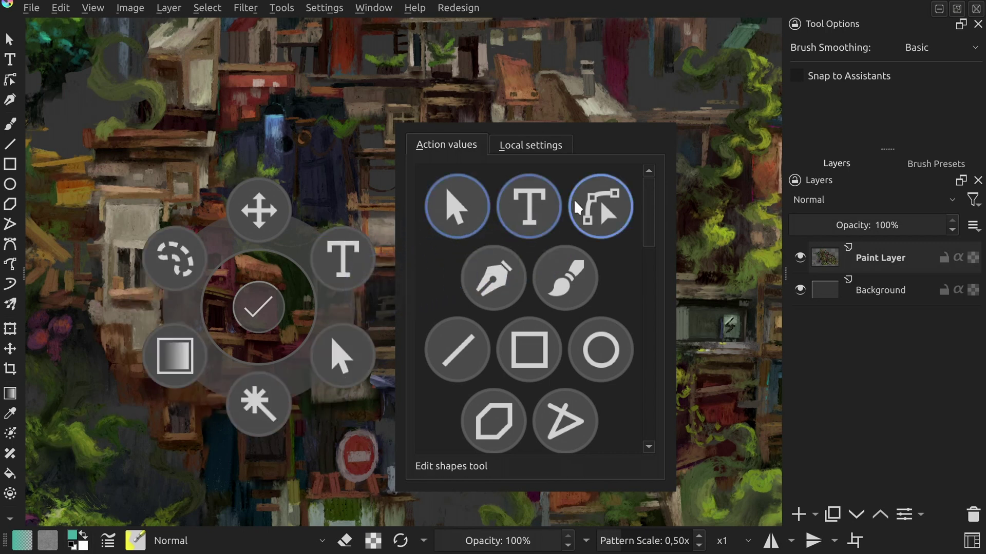
pyautogui.moveTo(595, 208); pyautogui.dragTo(564, 260)
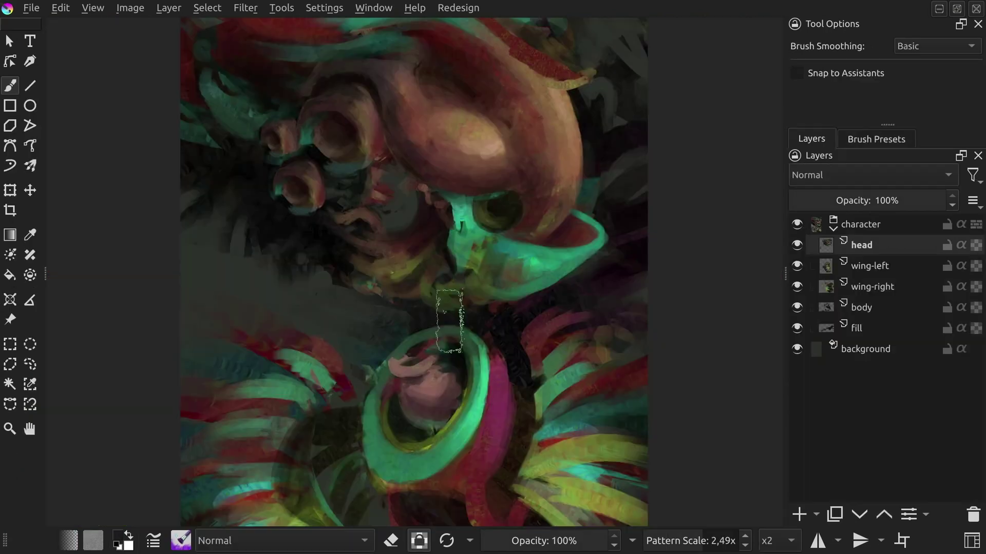
pyautogui.rightClick(449, 326)
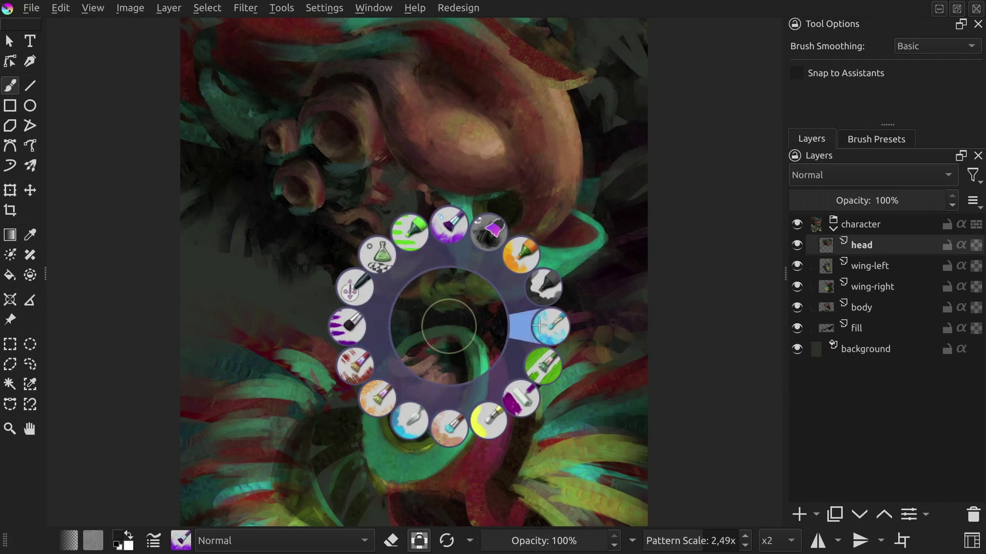
# Step: Choose the rock brush preset from the six-preset textured brush pie
pyautogui.click(453, 272)
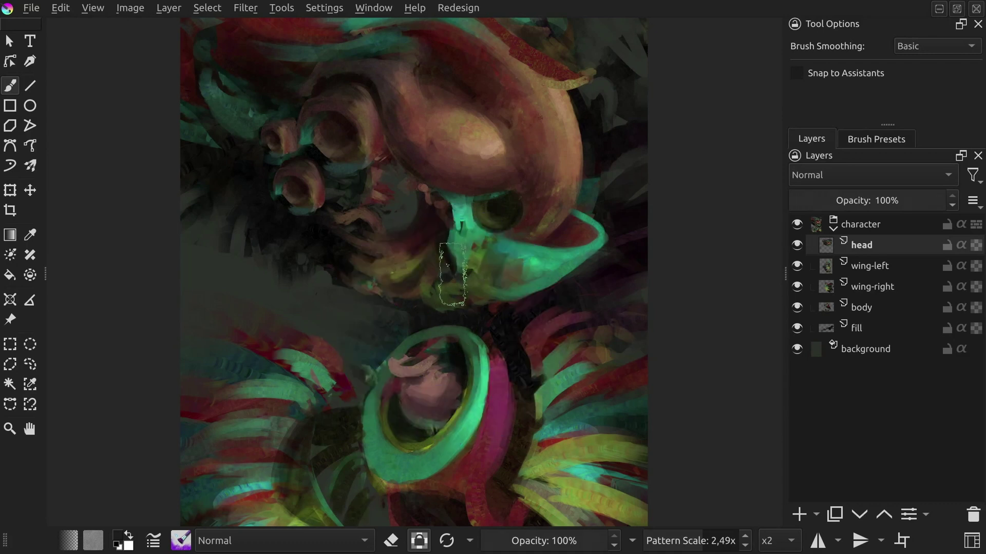
pyautogui.rightClick(452, 272)
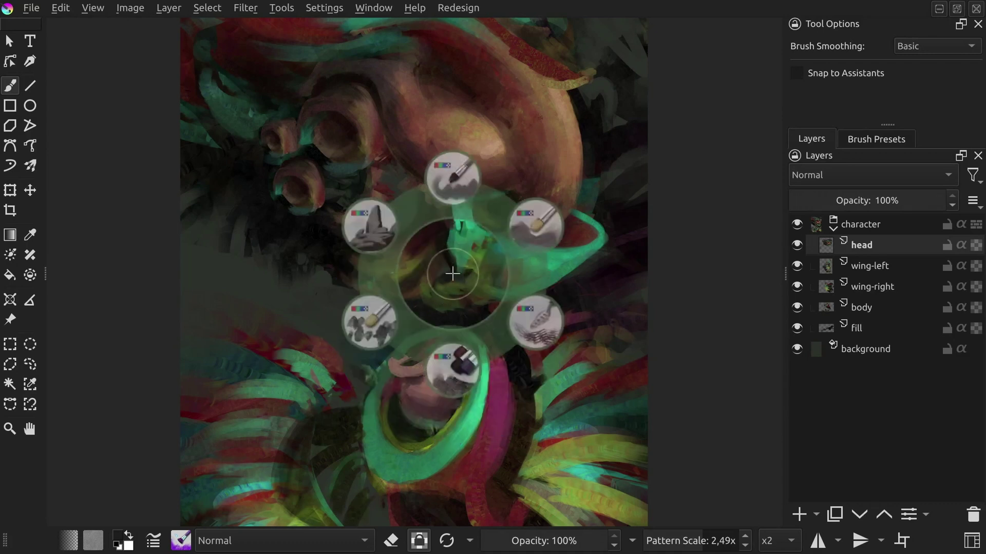
pyautogui.click(408, 251)
# Step: Preview the D, E and R pies of blending modes, brush presets and pencil/marker presets
pyautogui.press('d')
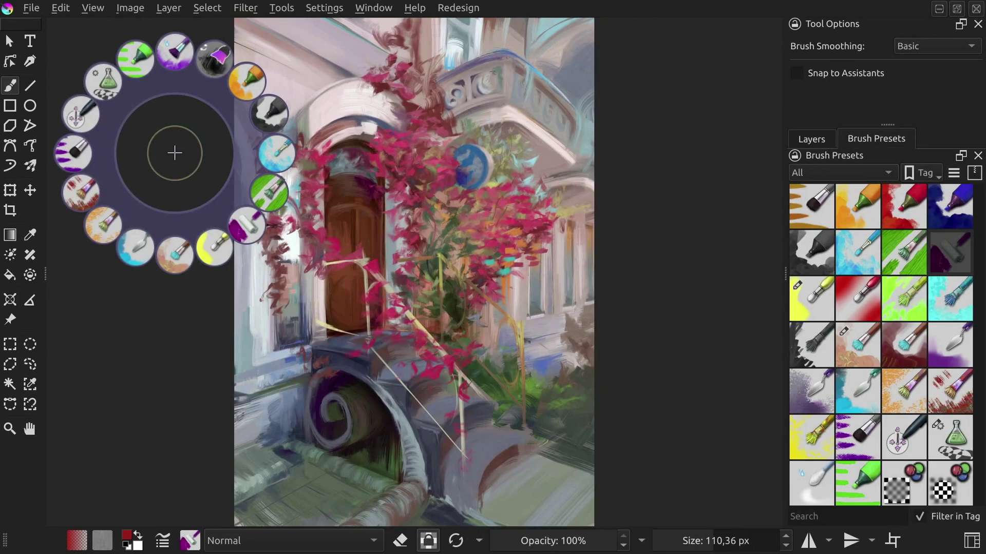
pyautogui.press('e')
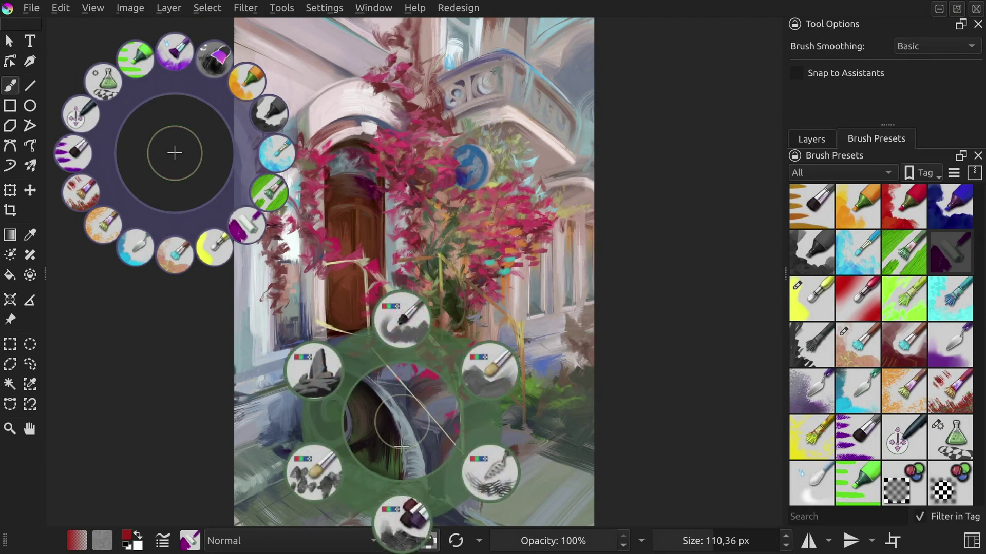
pyautogui.press('r')
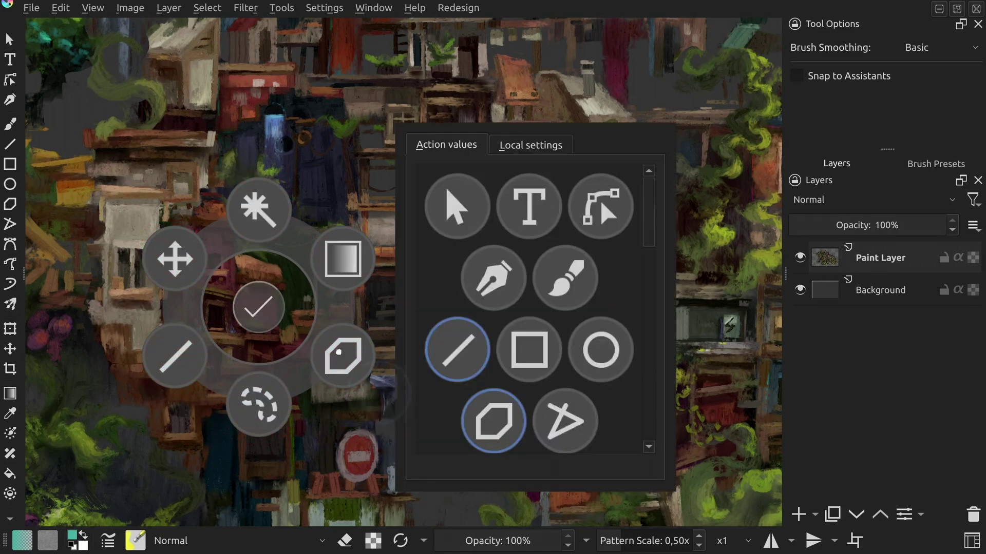
# Step: Move Polygon to another slot, then remove the Line and Polygon tools from the ring
pyautogui.moveTo(343, 353); pyautogui.dragTo(239, 361)
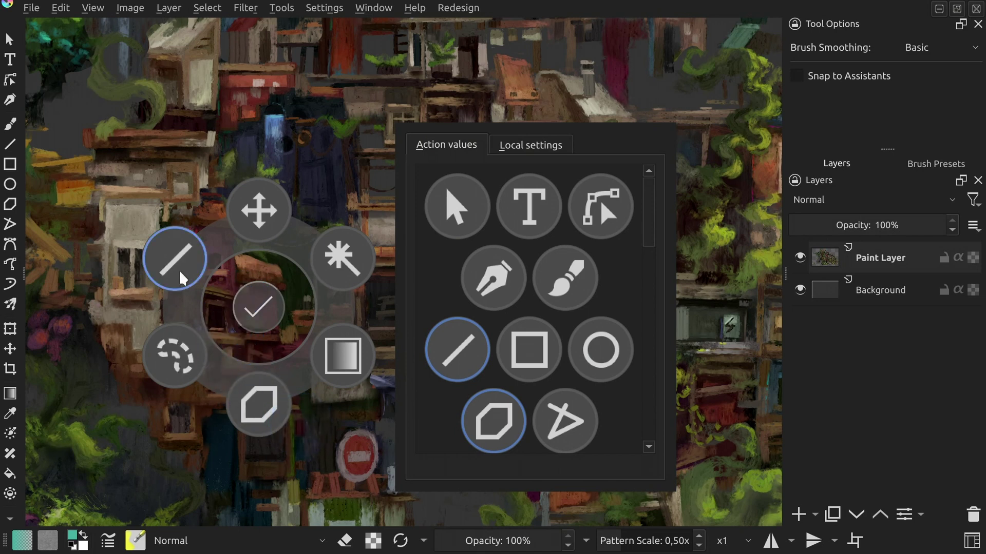
pyautogui.moveTo(179, 268); pyautogui.dragTo(159, 292)
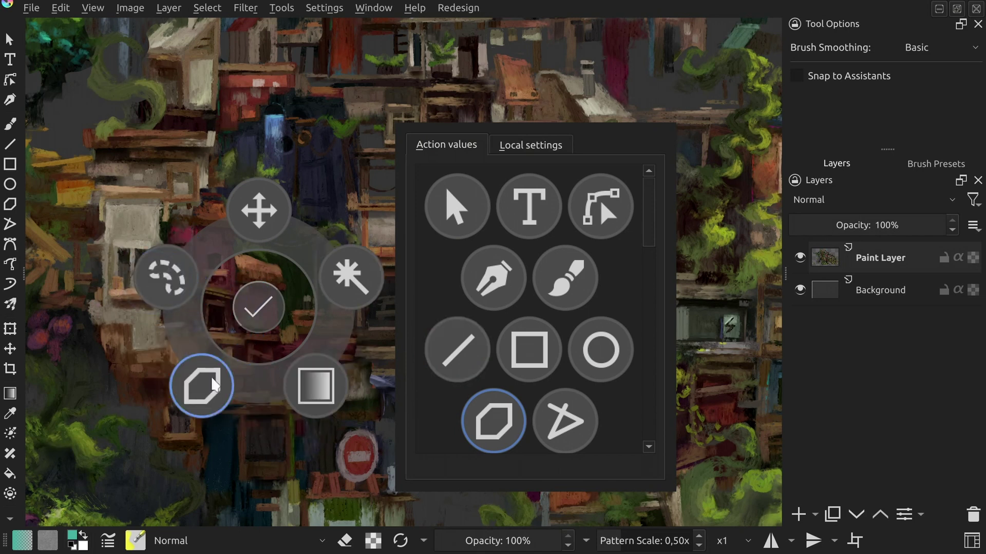
pyautogui.moveTo(211, 379); pyautogui.dragTo(224, 481)
# Step: Drag Shape select, Text and Edit shapes from Action values into the tool pie
pyautogui.moveTo(457, 206); pyautogui.dragTo(344, 275)
pyautogui.moveTo(528, 205); pyautogui.dragTo(344, 258)
pyautogui.moveTo(601, 205); pyautogui.dragTo(334, 247)
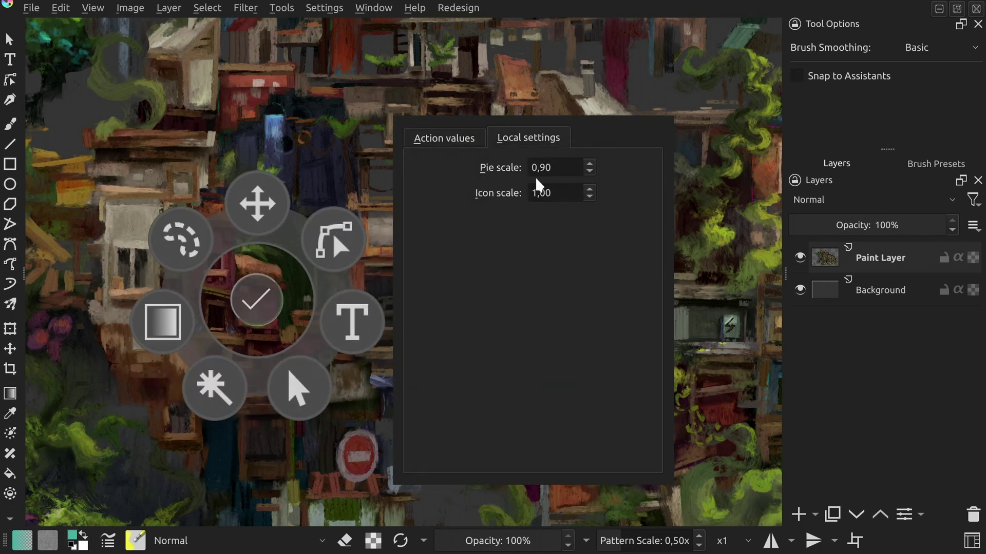
# Step: Raise the tool pie's pie scale and icon scale, reopening the pie to check the size
pyautogui.scroll(7, 553, 168)
pyautogui.click(262, 300)
pyautogui.rightClick(262, 294)
pyautogui.click(419, 451)
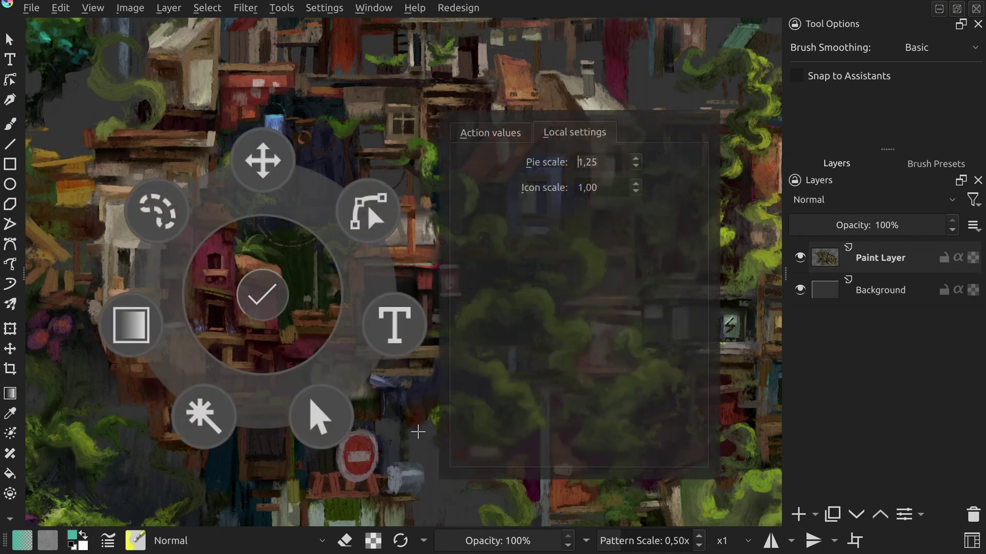
pyautogui.scroll(8, 594, 192)
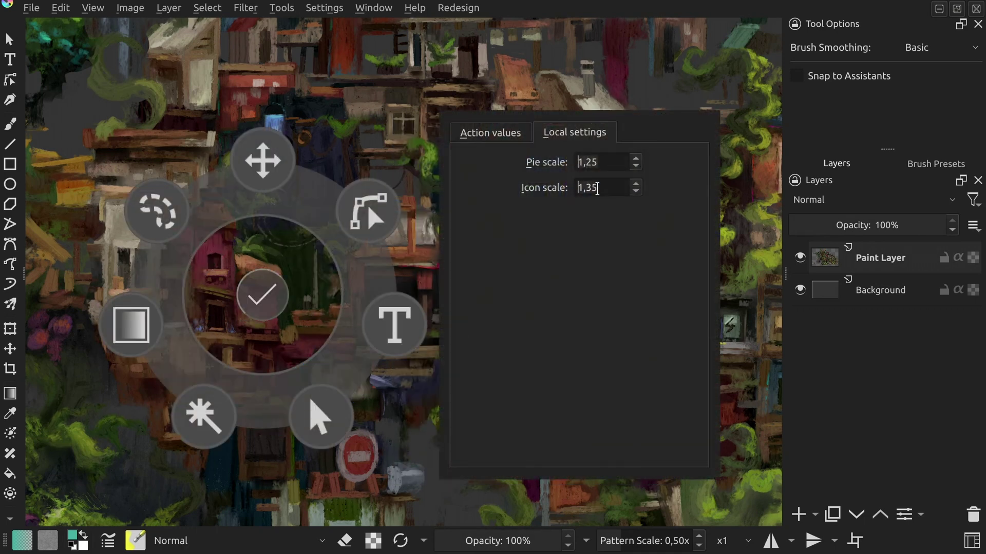
pyautogui.click(261, 294)
pyautogui.rightClick(257, 303)
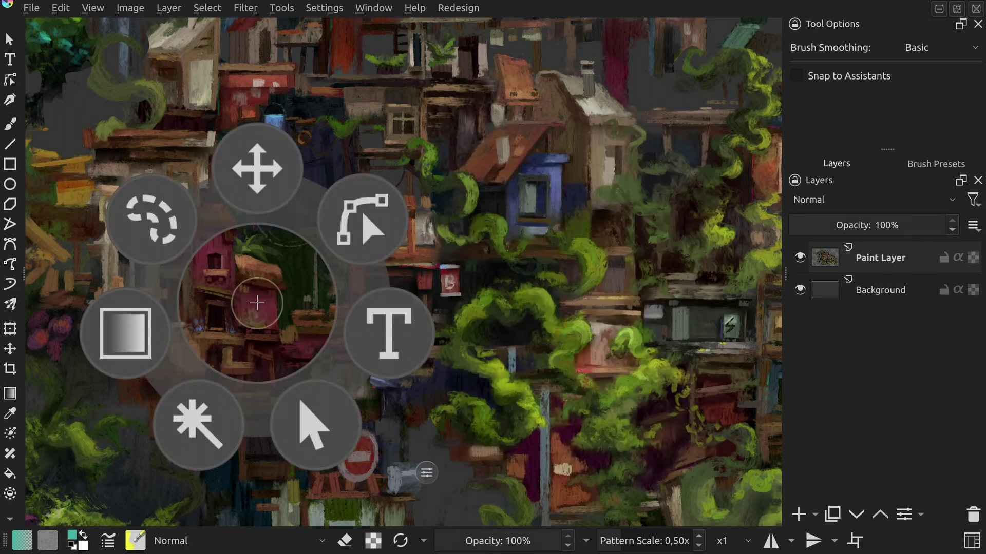
# Step: Increase the icon scale further to 2,30 and reopen the pie to preview it
pyautogui.click(376, 431)
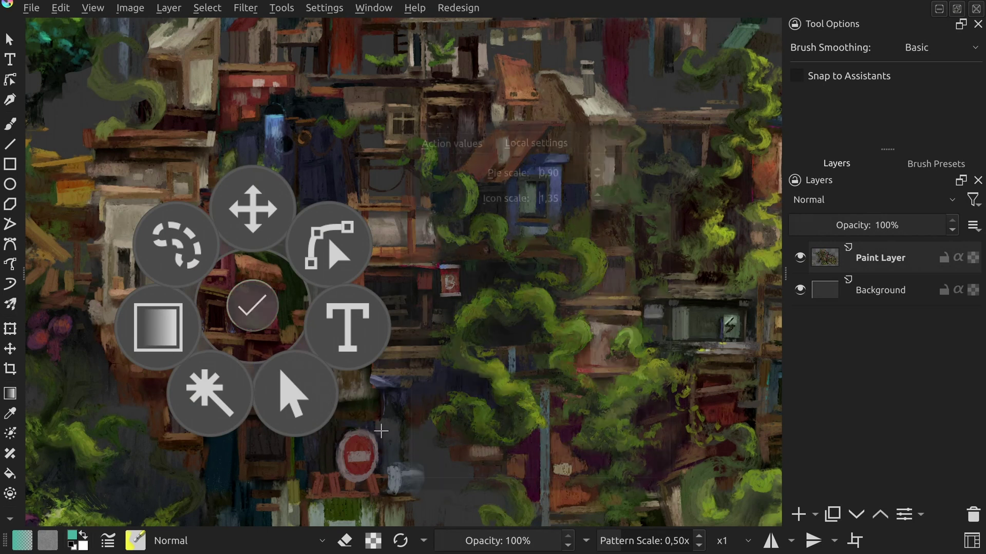
pyautogui.click(565, 199)
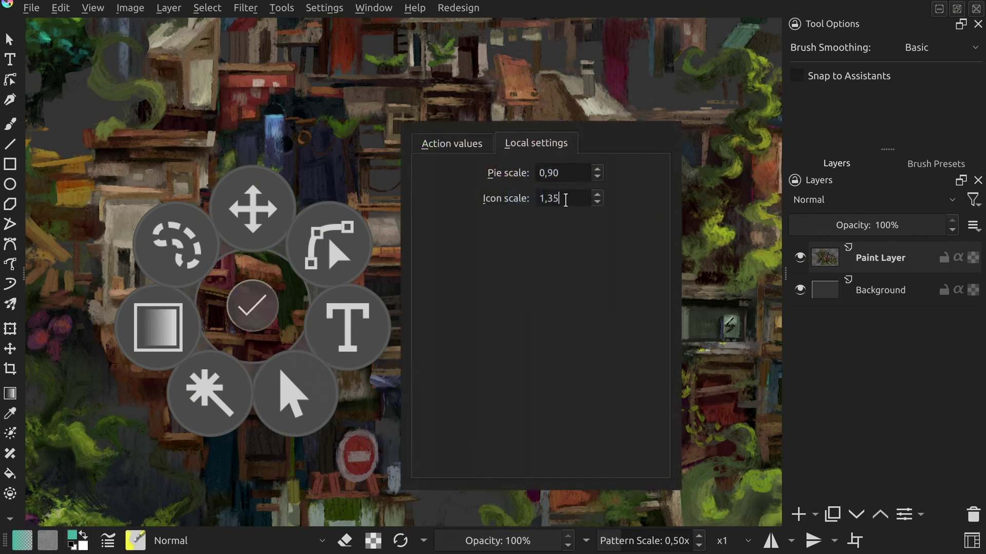
pyautogui.scroll(10, 565, 200)
pyautogui.click(263, 292)
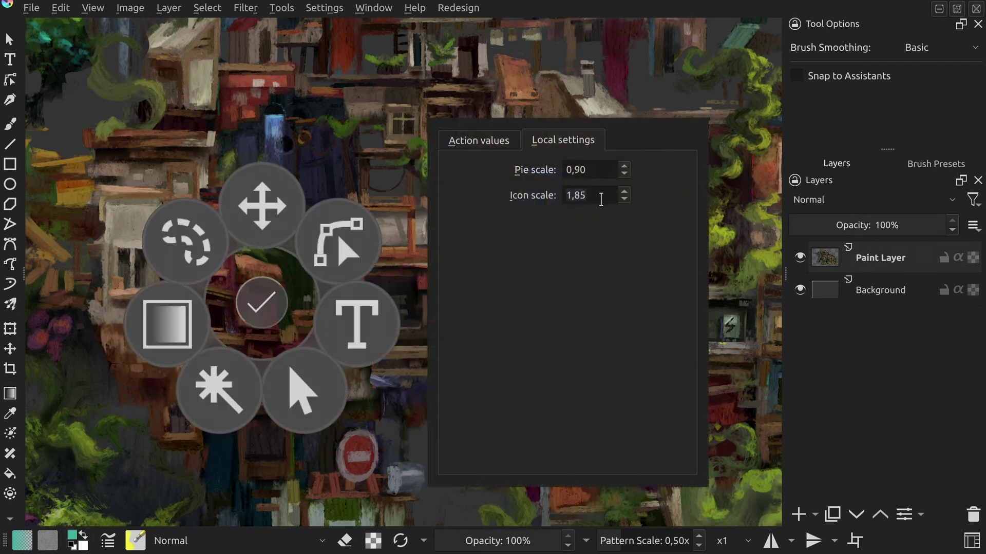
pyautogui.scroll(9, 599, 199)
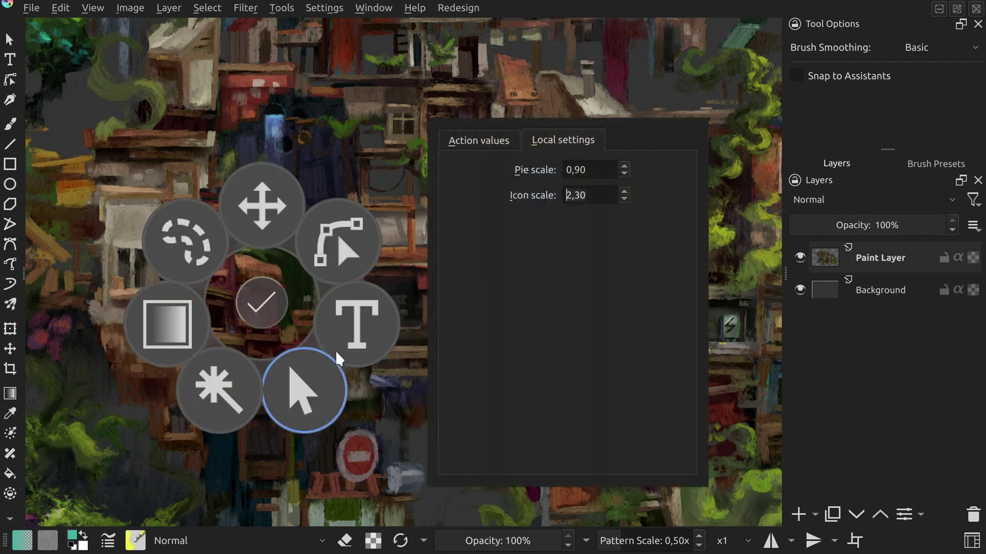
pyautogui.click(269, 303)
pyautogui.rightClick(259, 304)
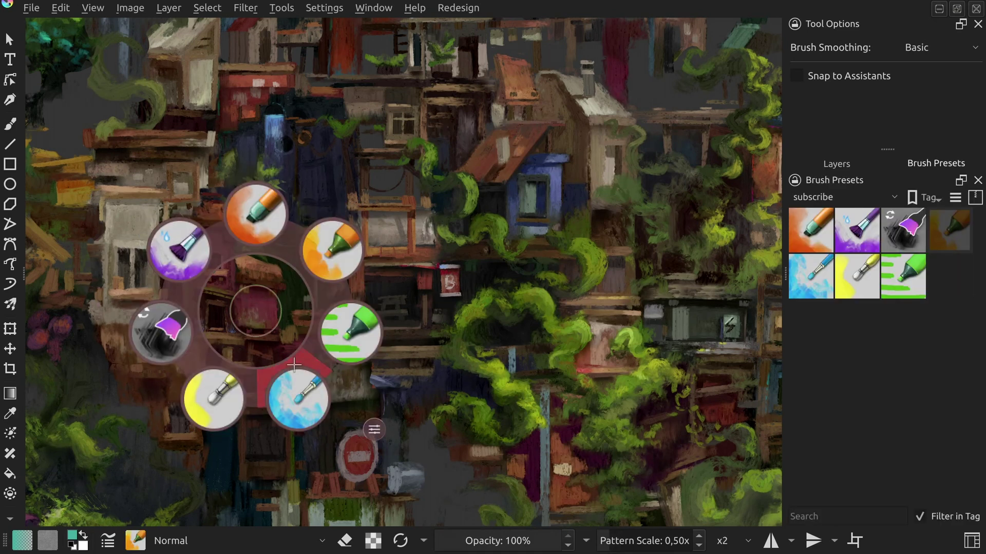
# Step: Rearrange the subscribe brush pie, placing the green marker preset in the left slot
pyautogui.click(374, 429)
pyautogui.moveTo(358, 355)
pyautogui.mouseDown()
pyautogui.moveTo(370, 357)
pyautogui.moveTo(231, 337)
pyautogui.moveTo(263, 478)
pyautogui.moveTo(380, 453)
pyautogui.moveTo(303, 267)
pyautogui.moveTo(168, 341)
pyautogui.moveTo(165, 354)
pyautogui.mouseUp()
pyautogui.moveTo(207, 396)
pyautogui.mouseDown()
pyautogui.moveTo(139, 504)
pyautogui.moveTo(176, 479)
pyautogui.moveTo(362, 518)
pyautogui.moveTo(308, 400)
pyautogui.mouseUp()
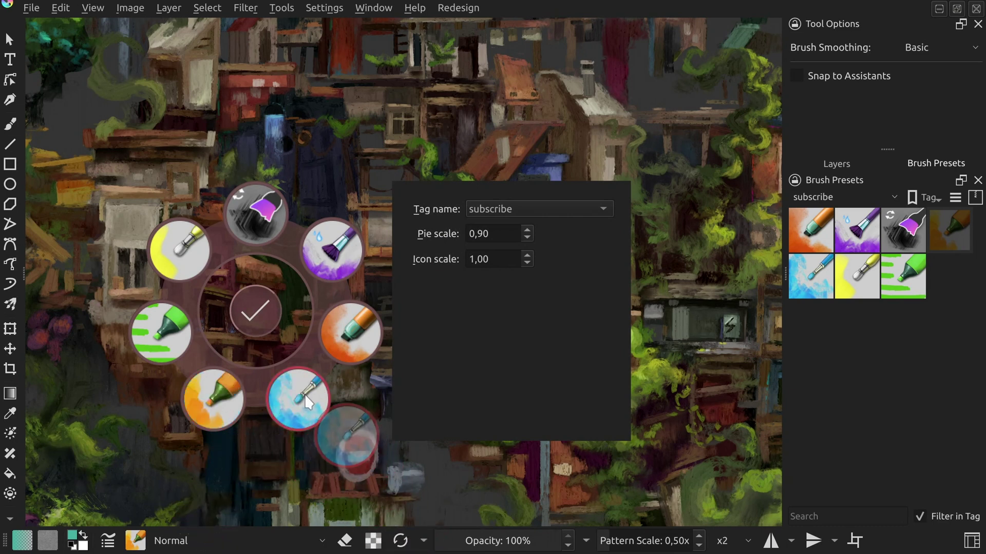
pyautogui.click(255, 311)
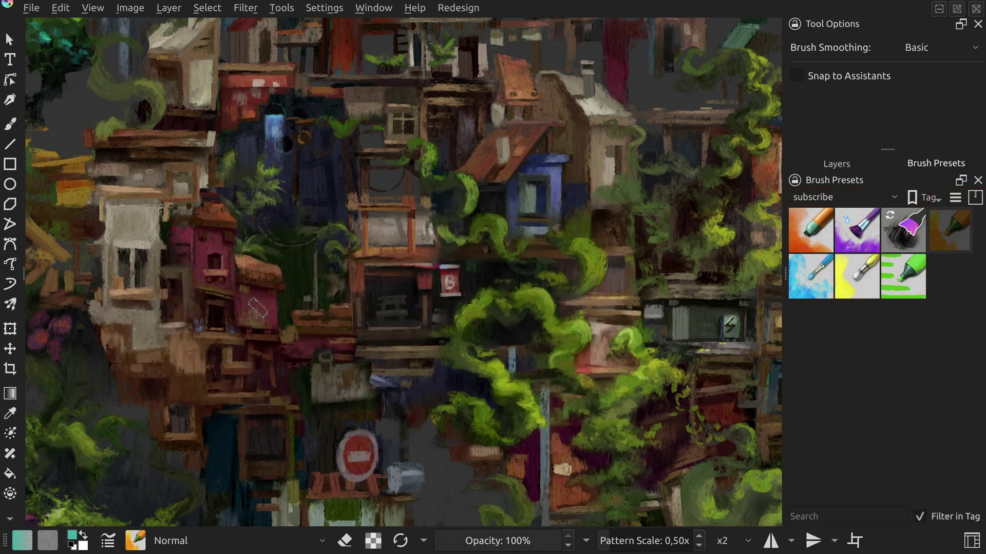
# Step: Remove three presets from the subscribe tag so the pie shows only four
pyautogui.rightClick(901, 280)
pyautogui.click(877, 331)
pyautogui.rightClick(856, 278)
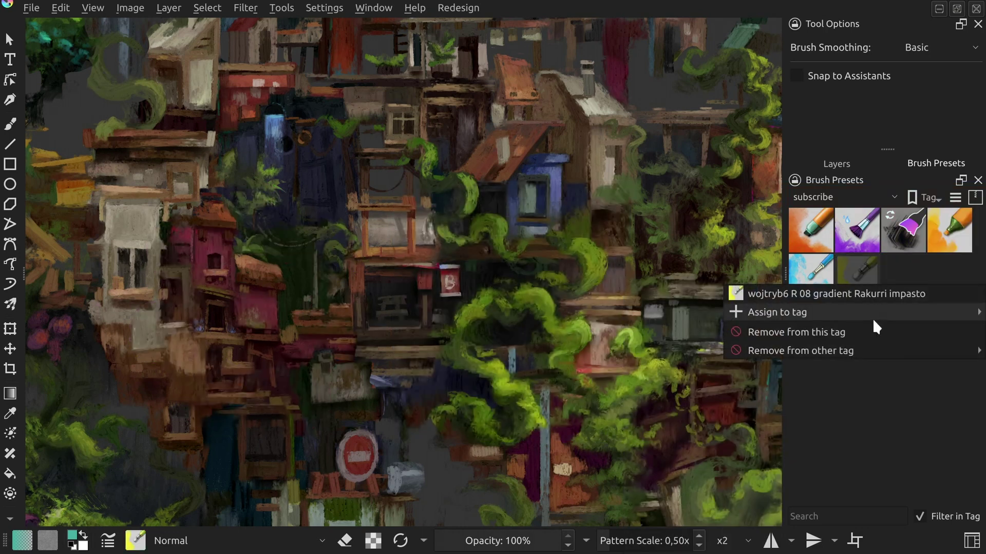
pyautogui.click(873, 329)
pyautogui.rightClick(810, 277)
pyautogui.click(826, 328)
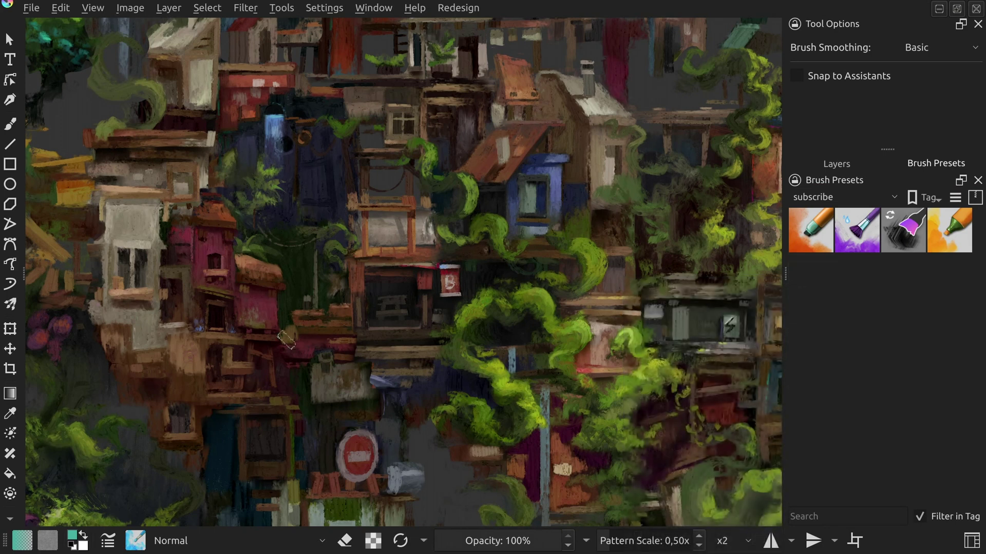
pyautogui.rightClick(253, 304)
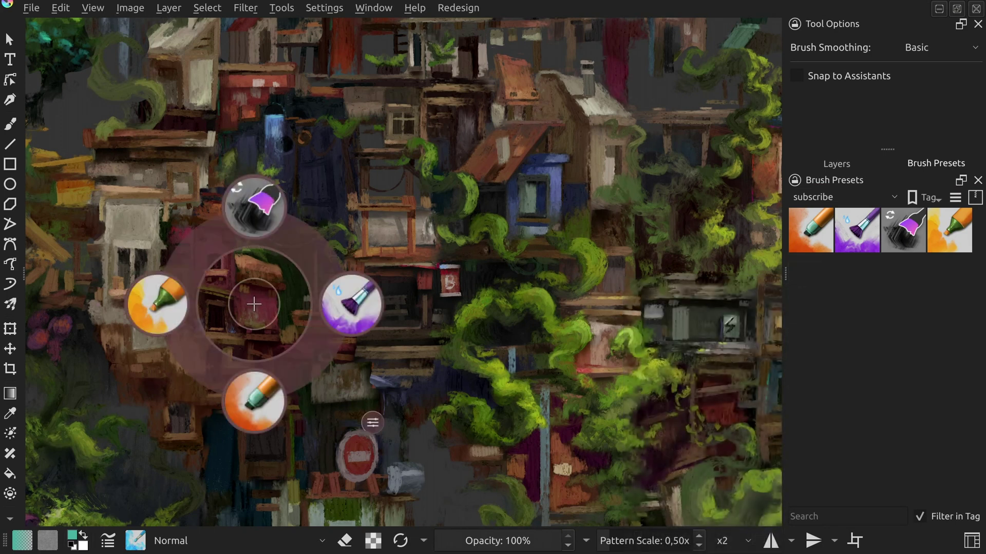
# Step: Switch the brush pie to the RGBA tag and preview its presets
pyautogui.click(372, 423)
pyautogui.click(495, 206)
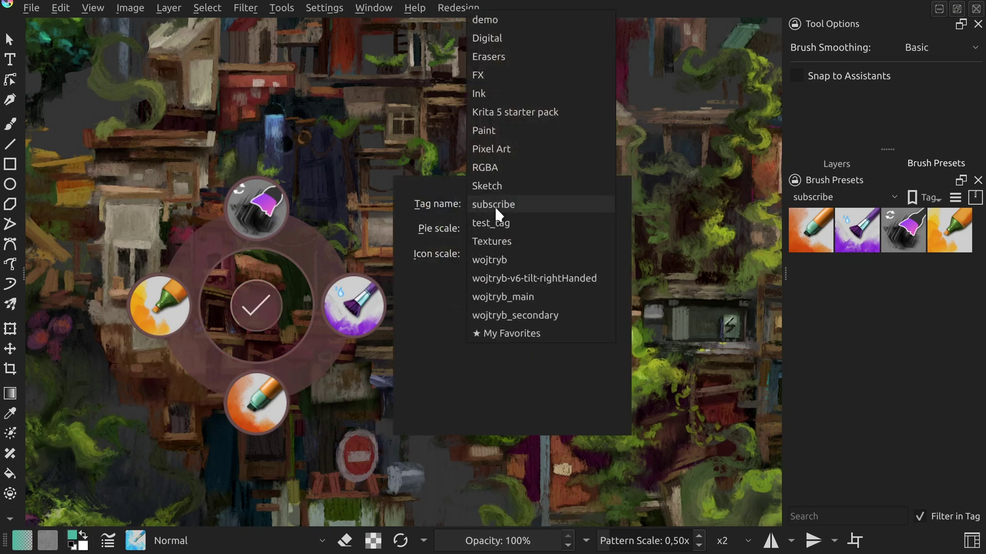
pyautogui.click(494, 168)
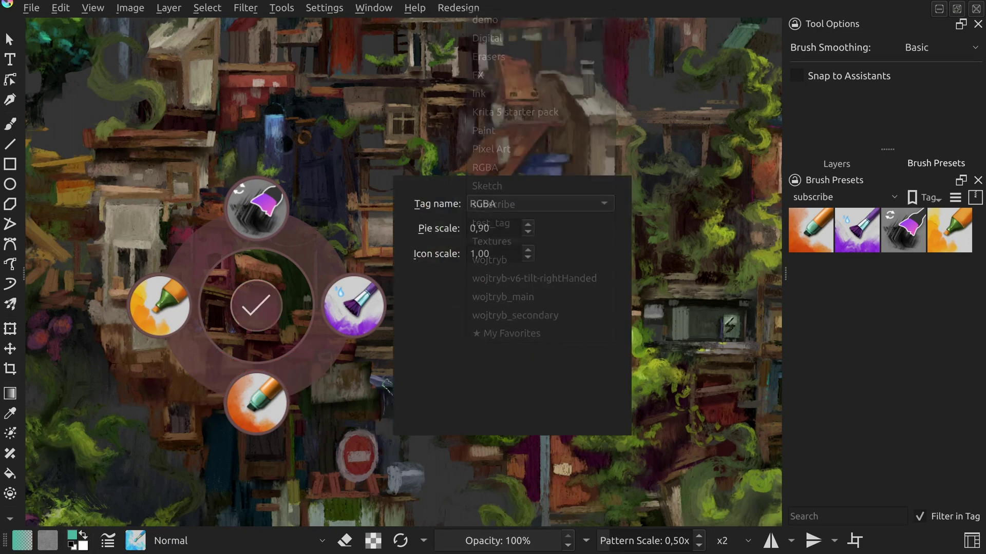
pyautogui.click(260, 306)
pyautogui.rightClick(267, 304)
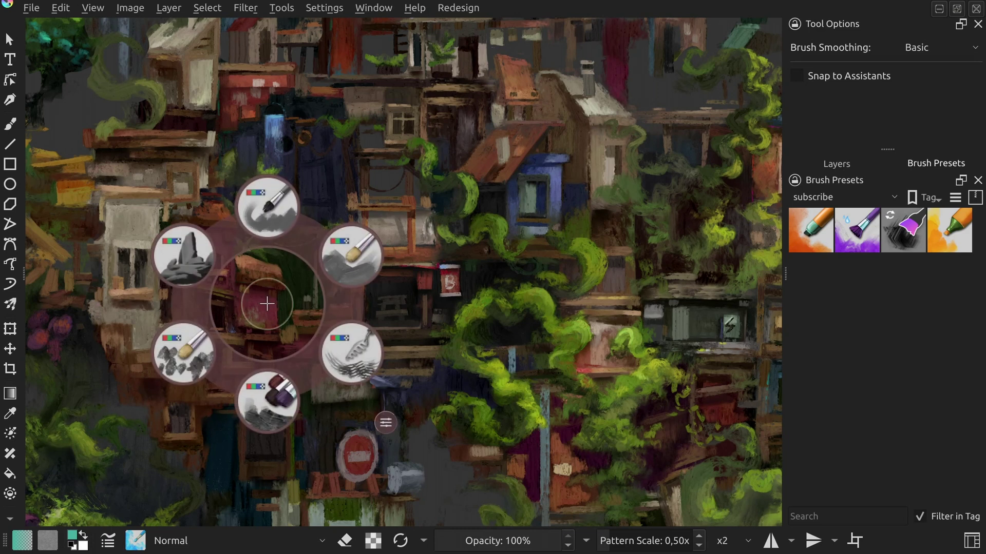
pyautogui.rightClick(267, 304)
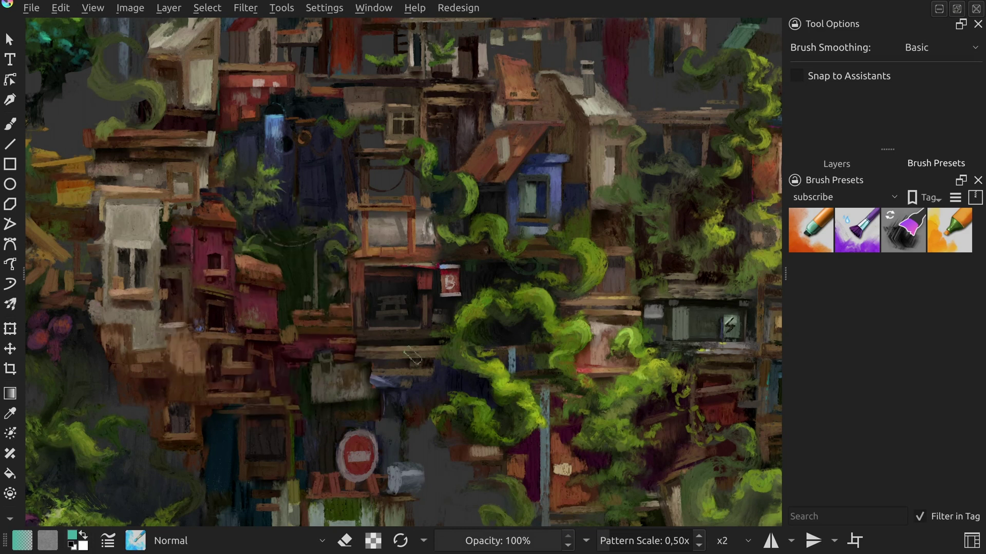
# Step: Open Configure Shortcut Composer from the Tools > Scripts menu
pyautogui.click(282, 7)
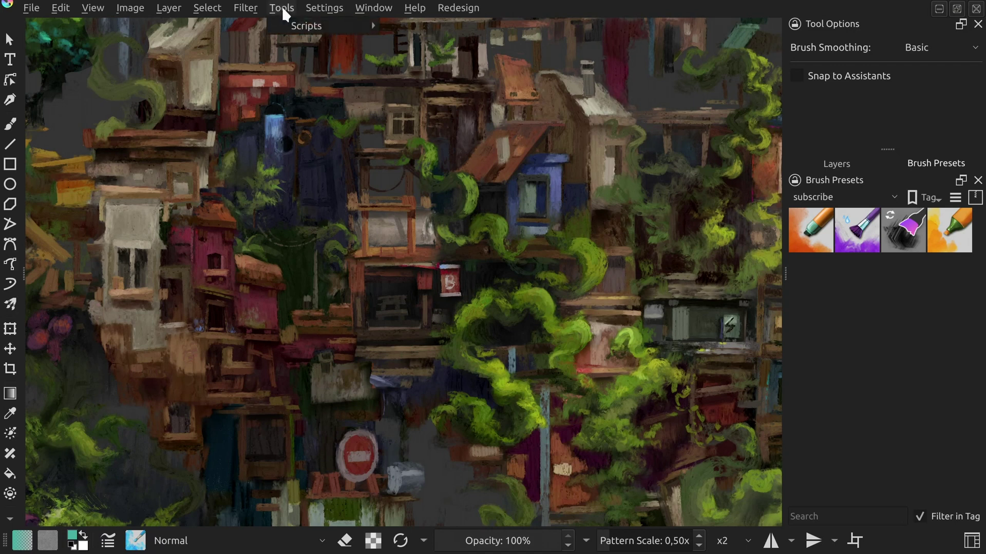
pyautogui.moveTo(317, 25)
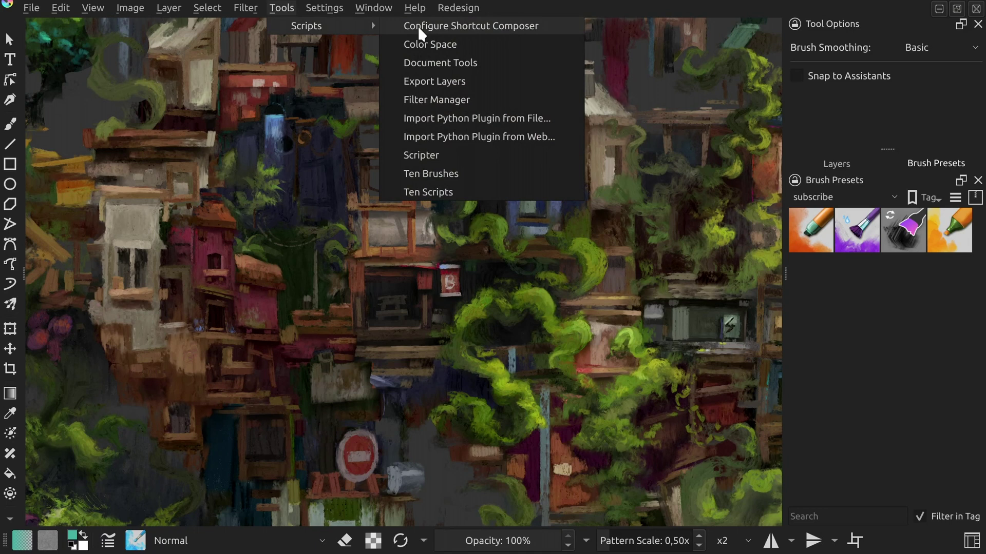
pyautogui.click(432, 26)
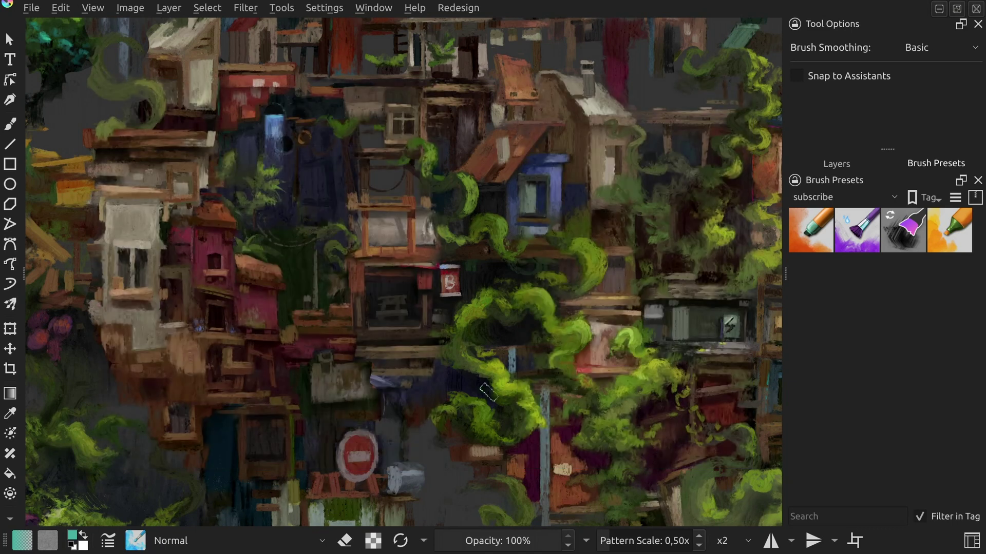
# Step: Close both configuration windows and cycle to a selection tool with Ctrl+R
pyautogui.hotkey('ctrl', 'r')
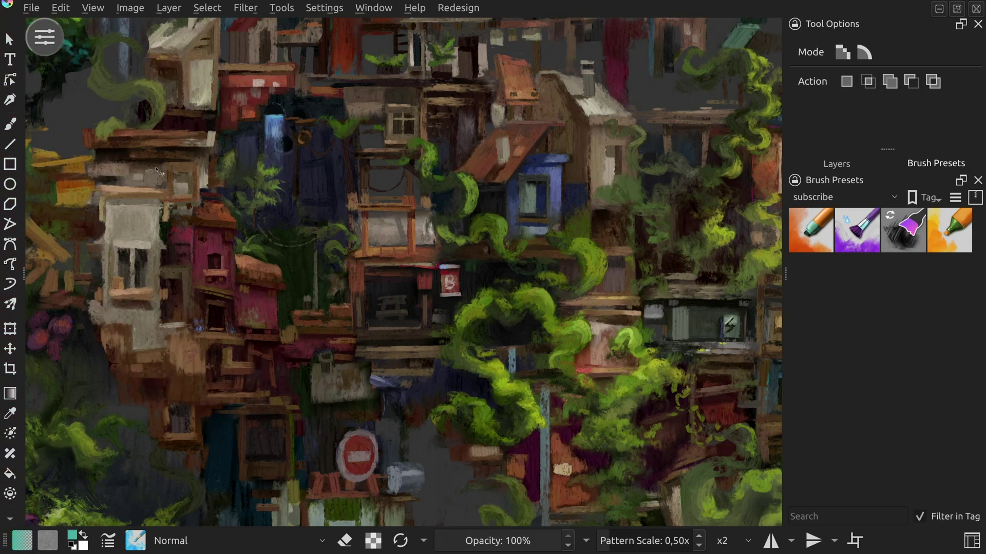
# Step: Set the tool pie's pie scale to 1,25 and apply it
pyautogui.click(44, 37)
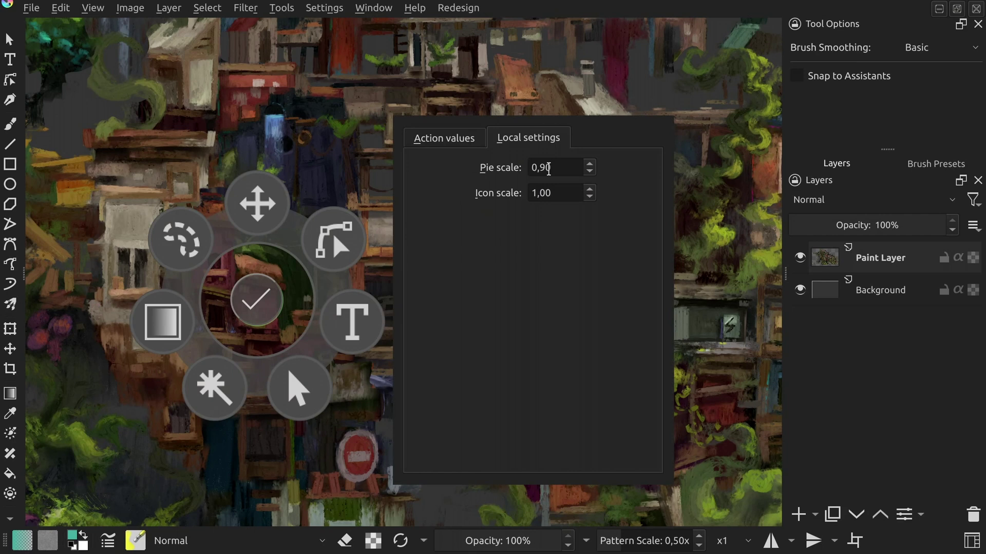
pyautogui.scroll(5, 552, 168)
pyautogui.scroll(1, 553, 168)
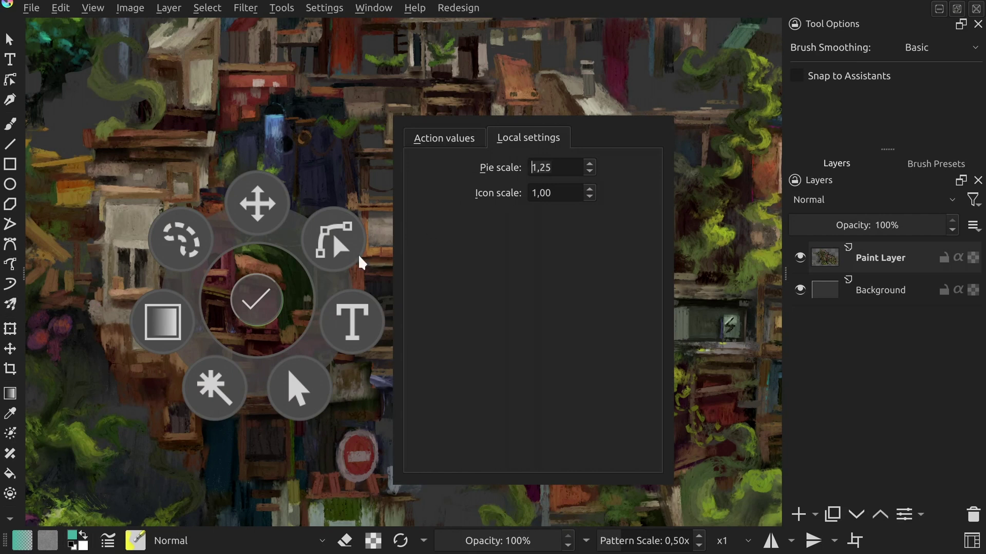
pyautogui.click(256, 299)
pyautogui.press('w')
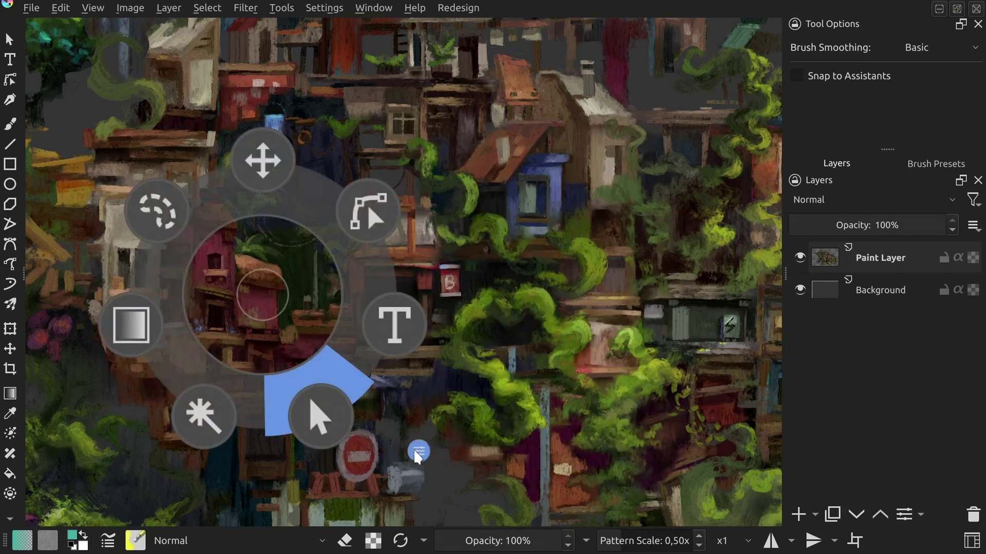
# Step: Raise the tool pie's icon scale to 1,40 and reopen the pie to check it
pyautogui.click(418, 451)
pyautogui.scroll(8, 585, 187)
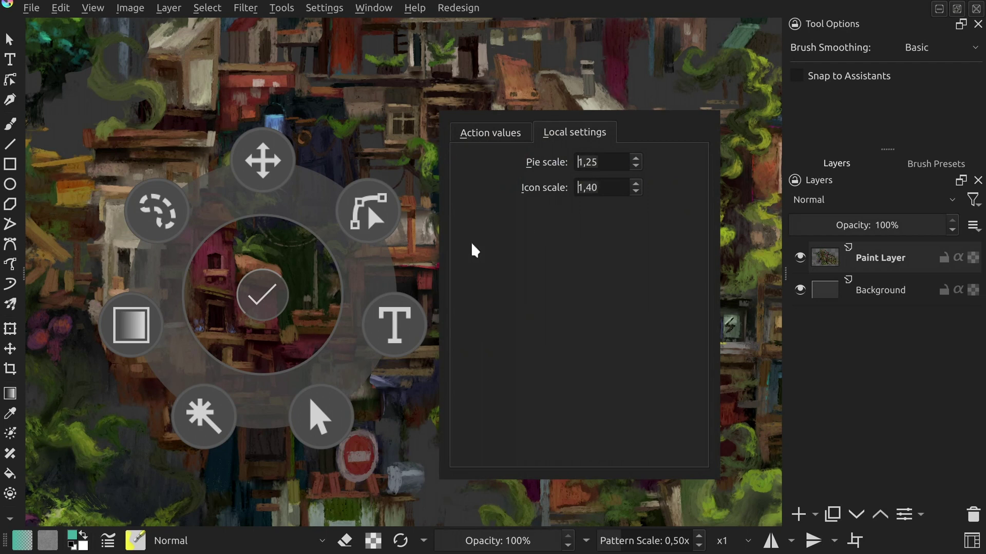
pyautogui.click(259, 300)
pyautogui.press('t')
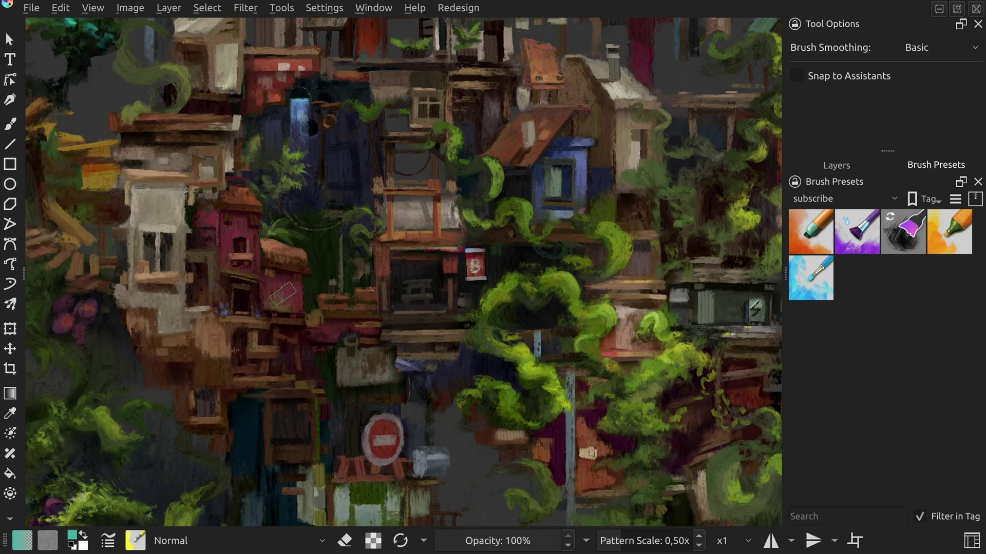
# Step: Preview the Q, W, E and R tool pie menus in turn
pyautogui.press('q')
pyautogui.press('w')
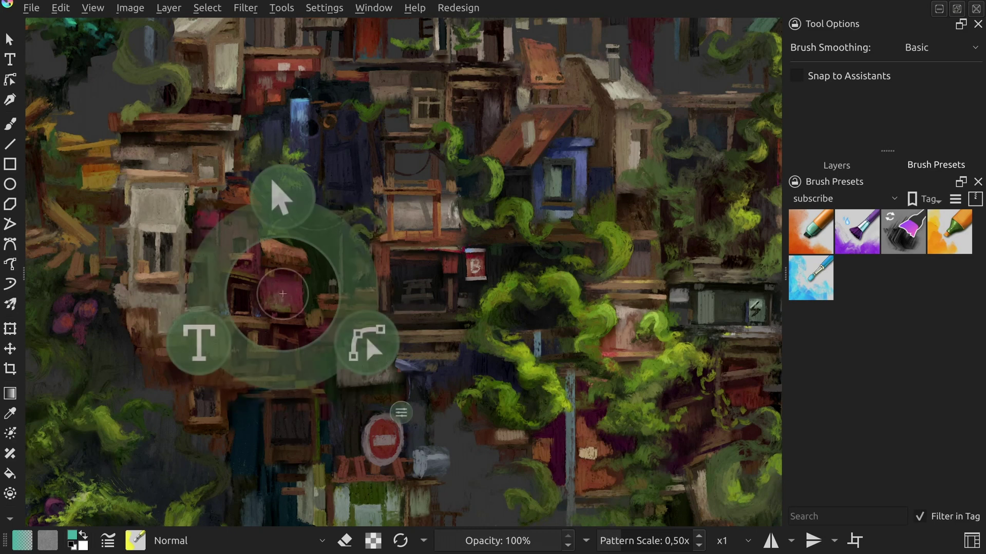
pyautogui.press('e')
pyautogui.press('r')
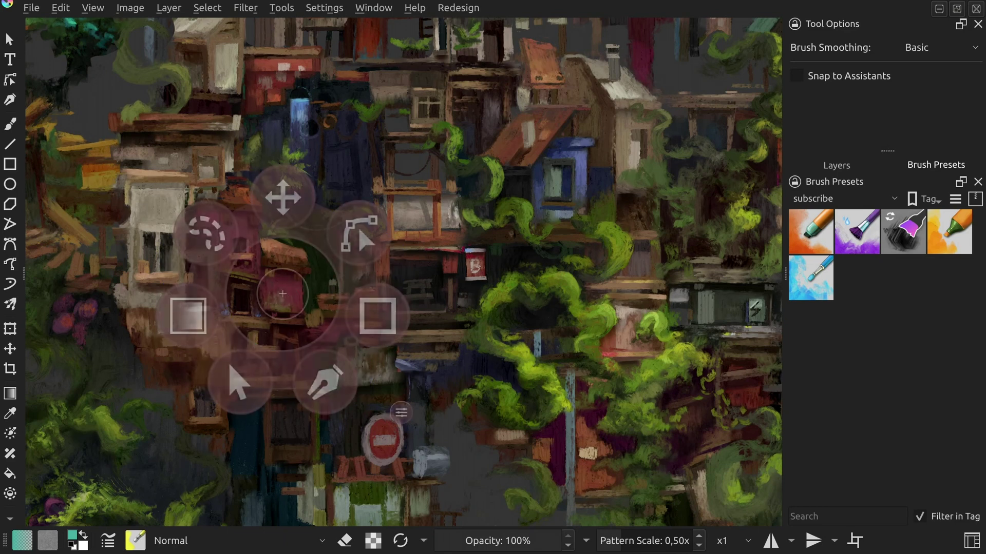
pyautogui.press('w')
pyautogui.press('e')
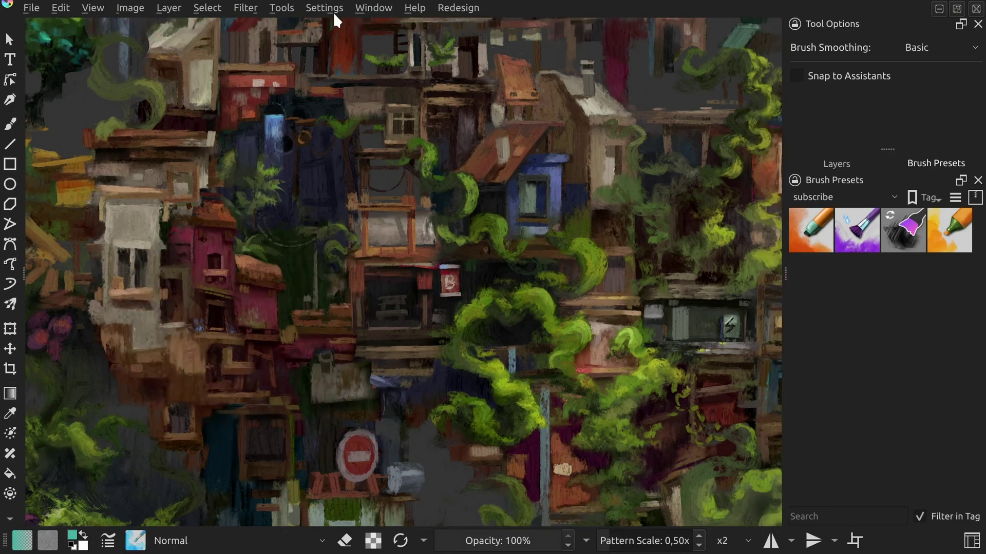
# Step: Open the resource folder's pykrita/shortcut_composer and select actions.action and actions.py
pyautogui.click(328, 6)
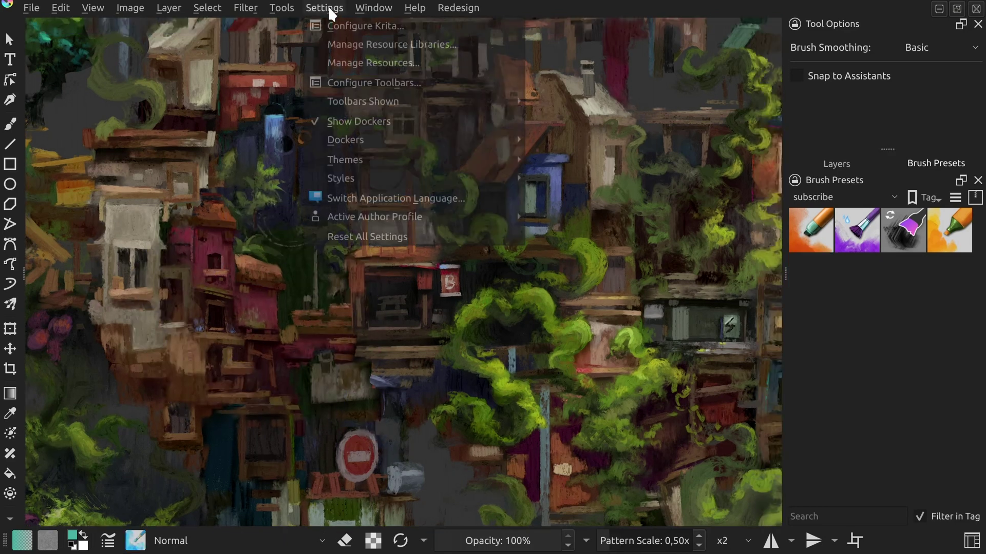
pyautogui.click(339, 59)
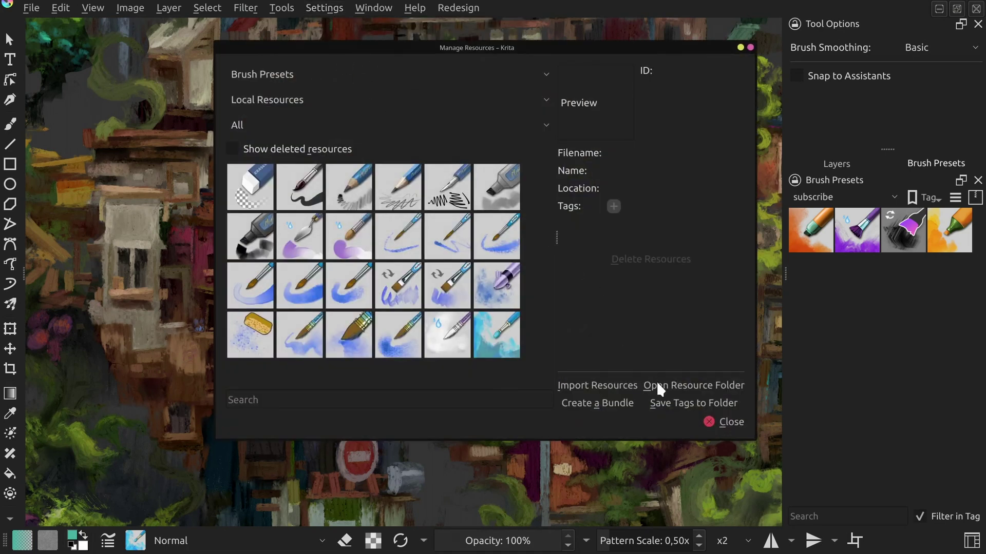
pyautogui.click(656, 382)
pyautogui.click(356, 320)
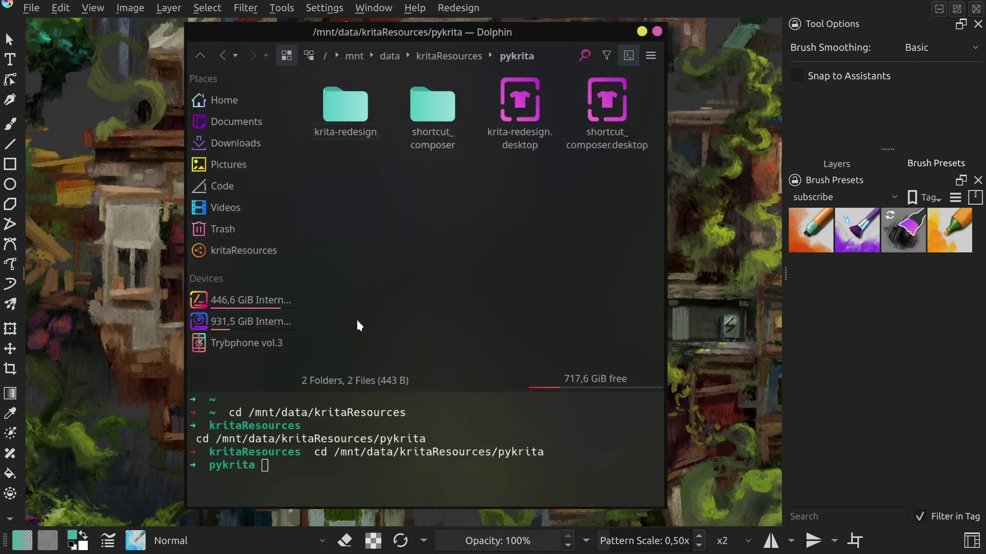
pyautogui.click(433, 116)
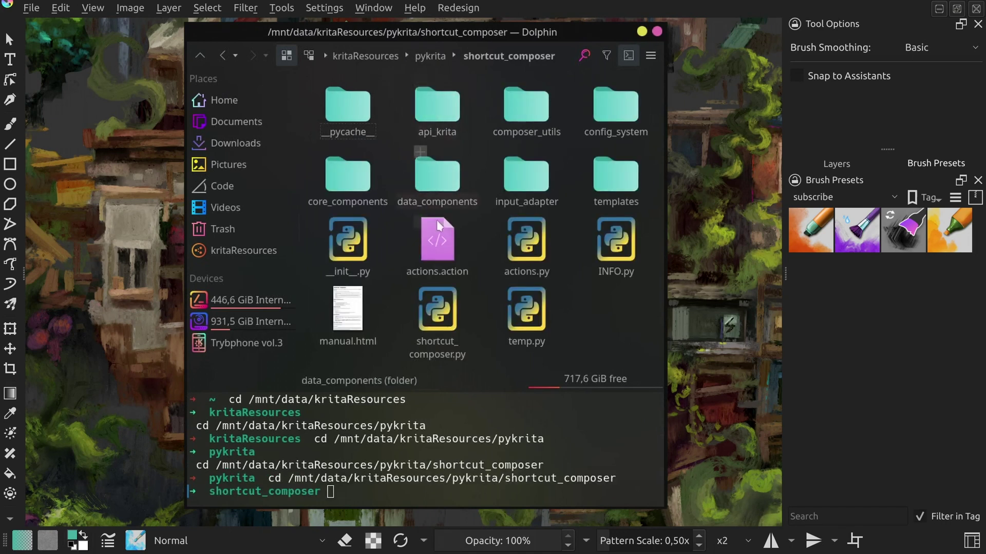
pyautogui.keyDown('ctrl'); pyautogui.click(545, 272); pyautogui.keyUp('ctrl')
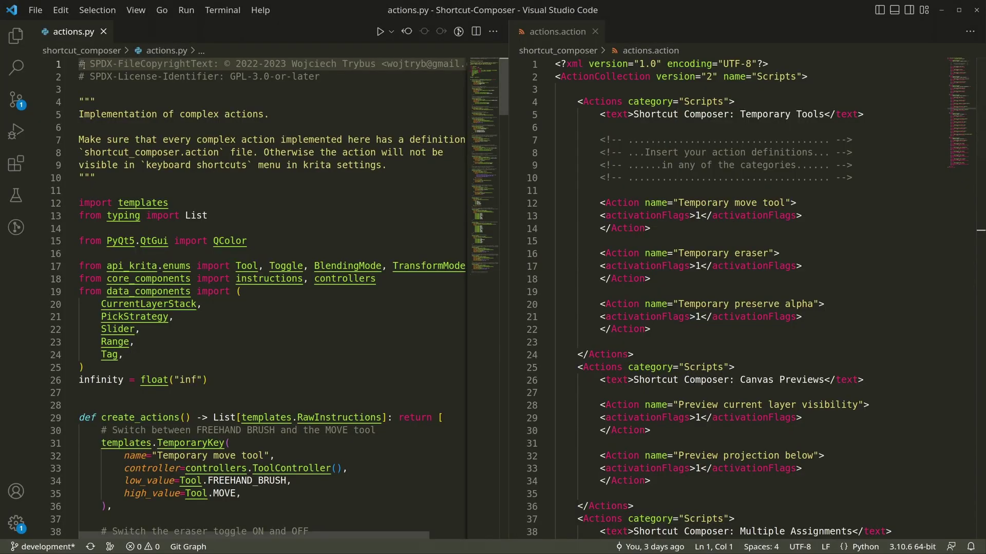
# Step: In actions.py, duplicate the Pick misc tools PieMenu block as 'Pick misc tools 2' and '3'
pyautogui.click(84, 64)
pyautogui.hotkey('ctrl', 'f')
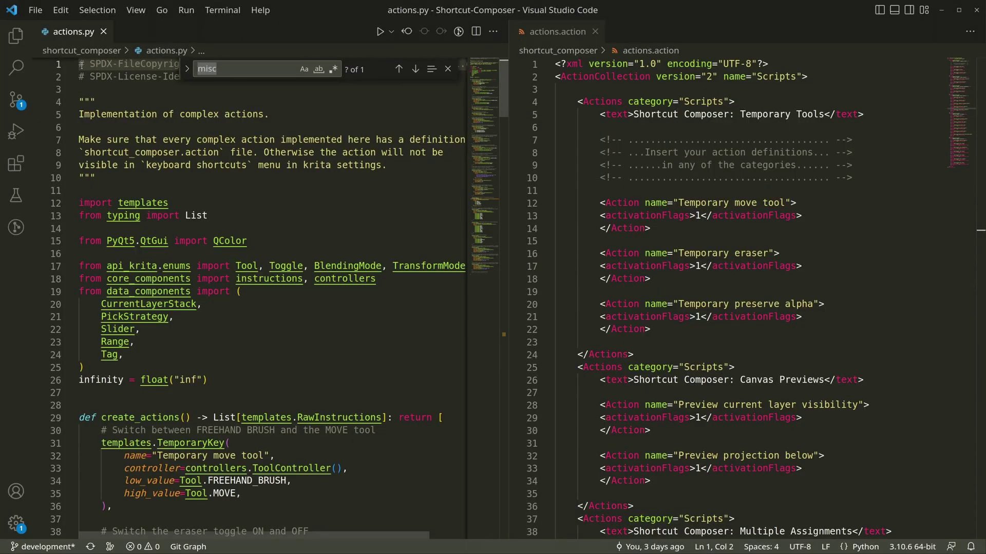
pyautogui.write('misc')
pyautogui.moveTo(101, 286); pyautogui.dragTo(81, 451)
pyautogui.hotkey('ctrl', 'shift', 'alt', 'Down')
pyautogui.hotkey('ctrl', 'shift', 'alt', 'Down')
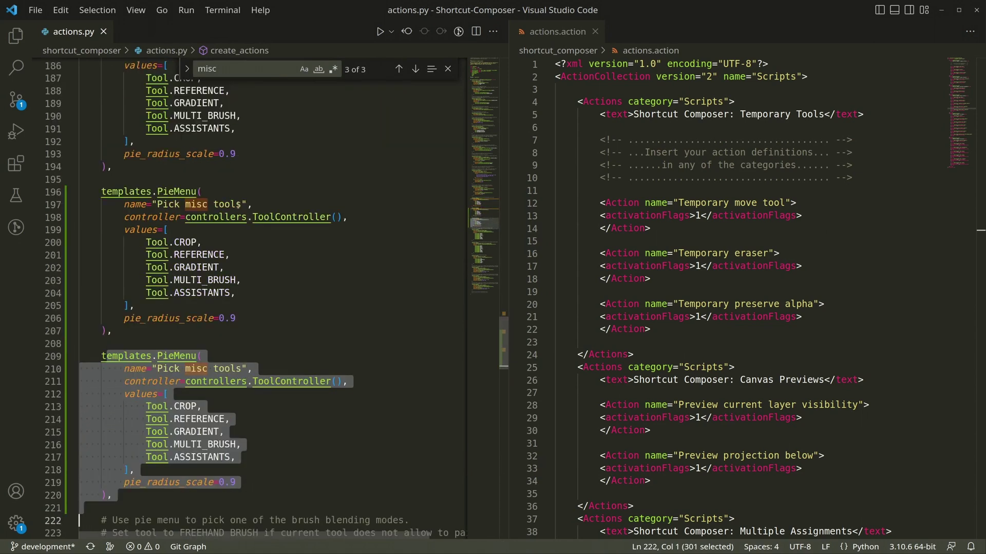
pyautogui.click(243, 205)
pyautogui.write('2')
pyautogui.click(242, 368)
pyautogui.write('3')
# Step: In actions.action, duplicate the Pick misc tools entry as 'Pick misc tools 2' and '3'
pyautogui.click(706, 115)
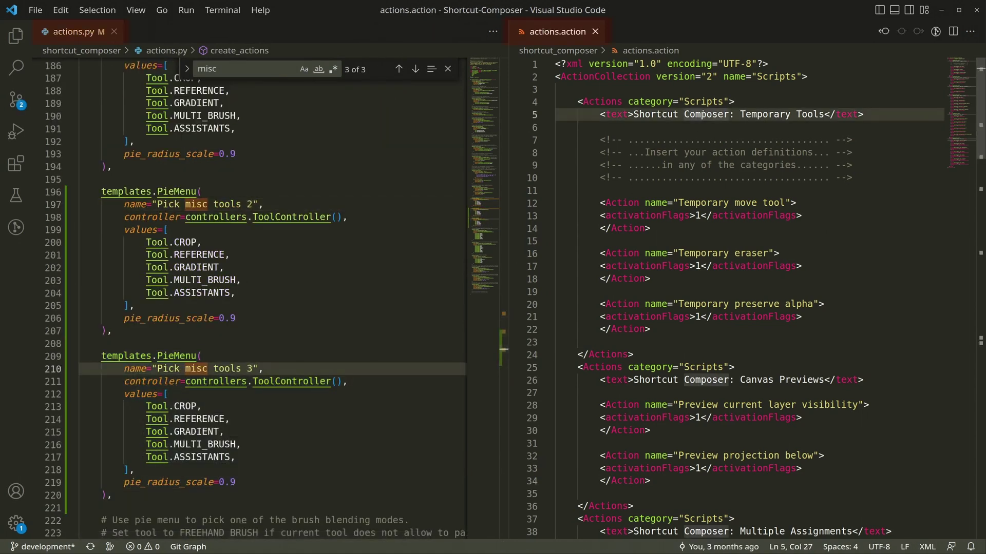
pyautogui.hotkey('ctrl', 'f')
pyautogui.write('misc')
pyautogui.moveTo(600, 299); pyautogui.dragTo(556, 337)
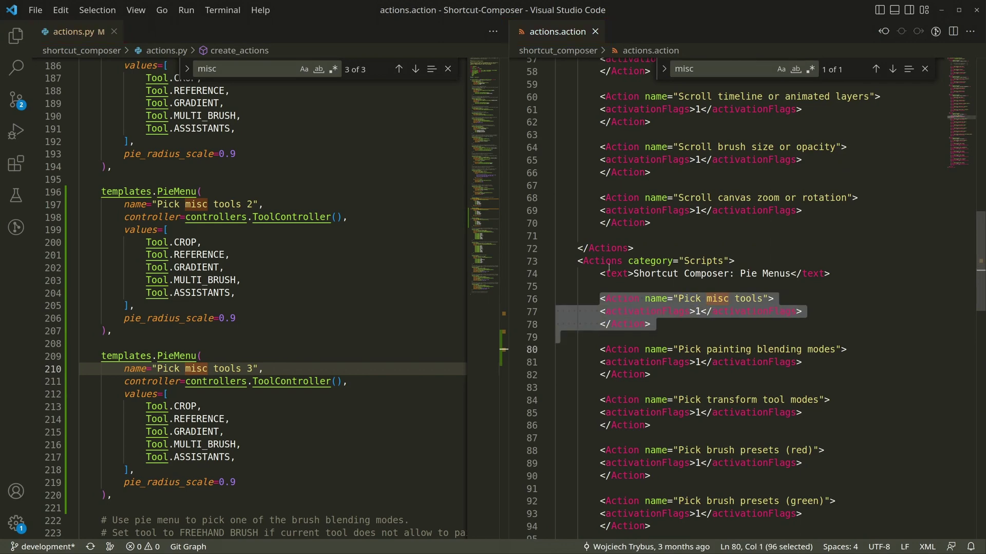
pyautogui.hotkey('shift', 'alt', 'Down')
pyautogui.press('Down')
pyautogui.click(757, 350)
pyautogui.write('2')
pyautogui.click(765, 400)
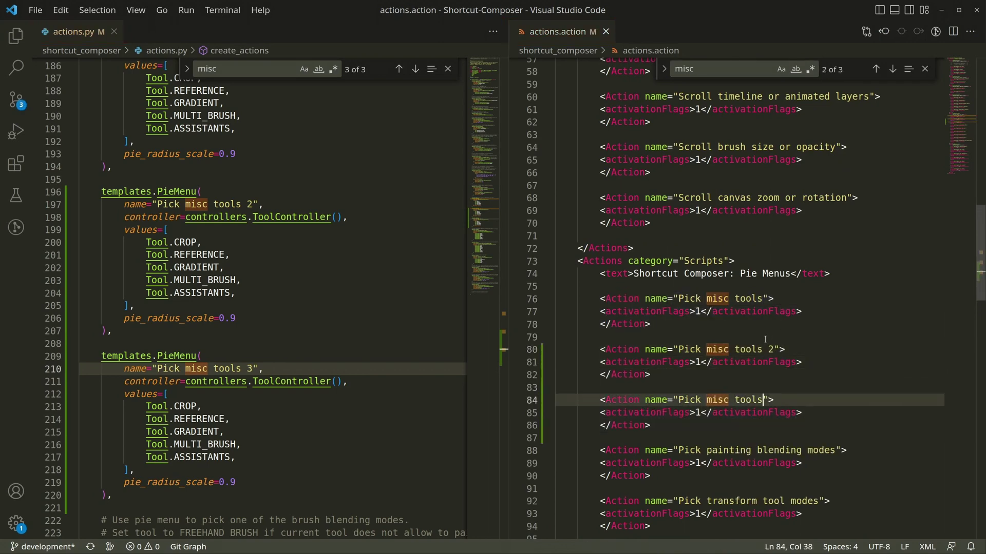
pyautogui.write('3')
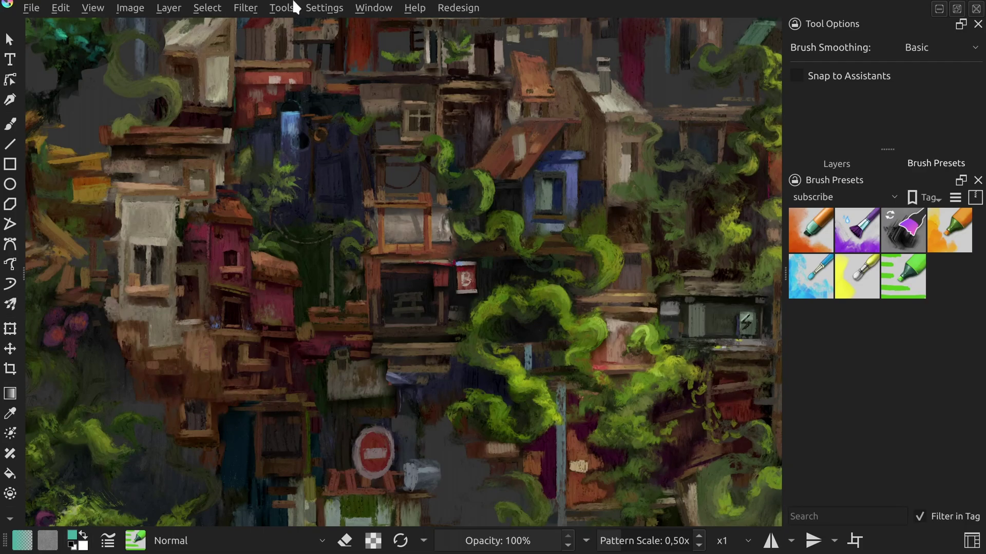
pyautogui.click(323, 8)
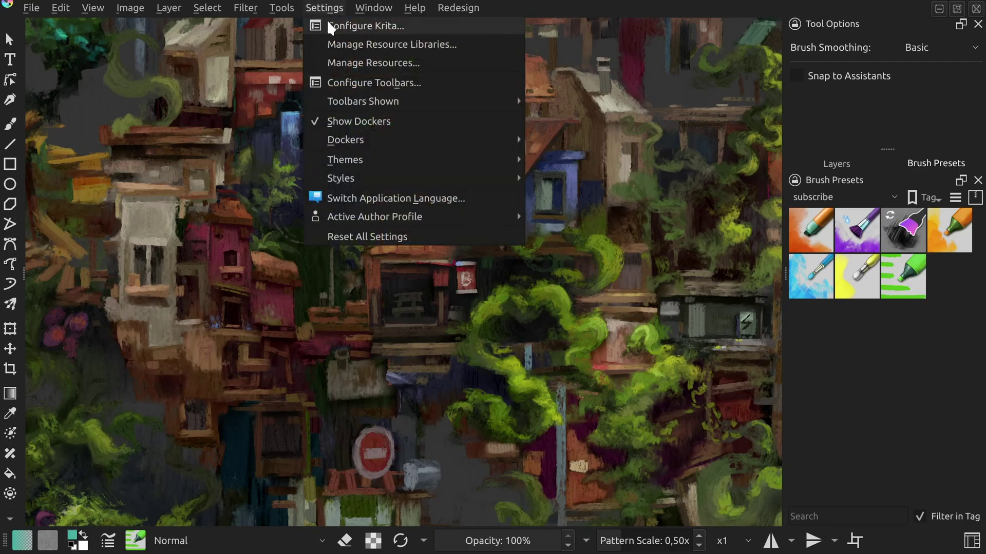
# Step: Bring up Krita's keyboard shortcuts and expand the Shortcut Composer: Pie Menus entries
pyautogui.click(329, 26)
pyautogui.scroll(-6, 420, 225)
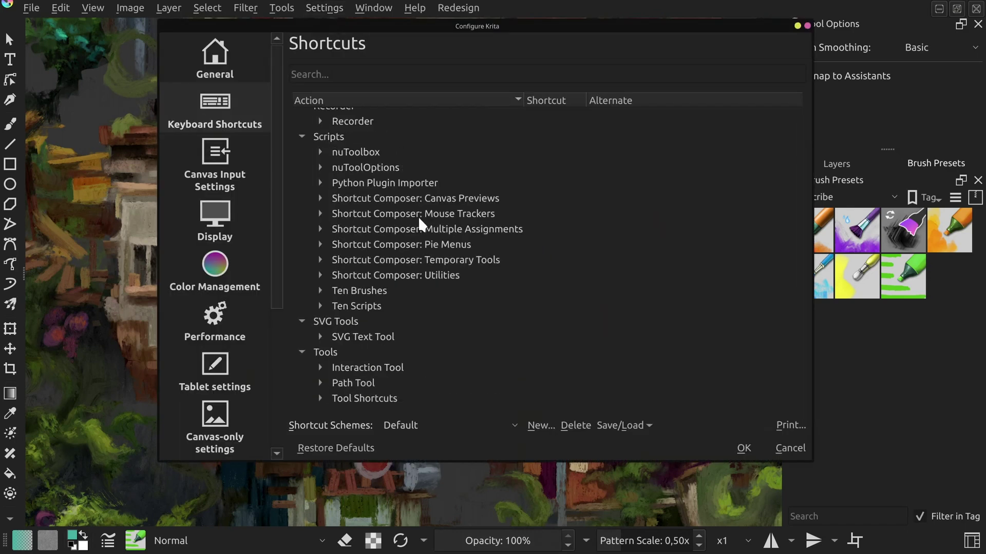
pyautogui.click(321, 246)
pyautogui.scroll(-1, 322, 250)
# Step: Assign Shift+F to Pick misc tools 2 and Ctrl+F to Pick misc tools 3, then add the polygon tool to the pie
pyautogui.click(388, 293)
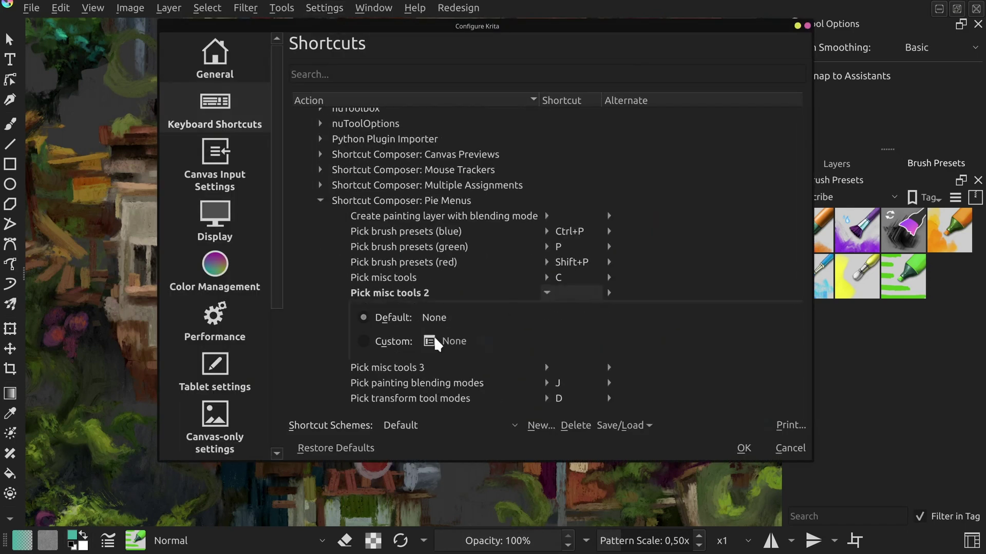
pyautogui.click(436, 340)
pyautogui.hotkey('shift', 'f')
pyautogui.click(564, 308)
pyautogui.click(455, 356)
pyautogui.hotkey('ctrl', 'f')
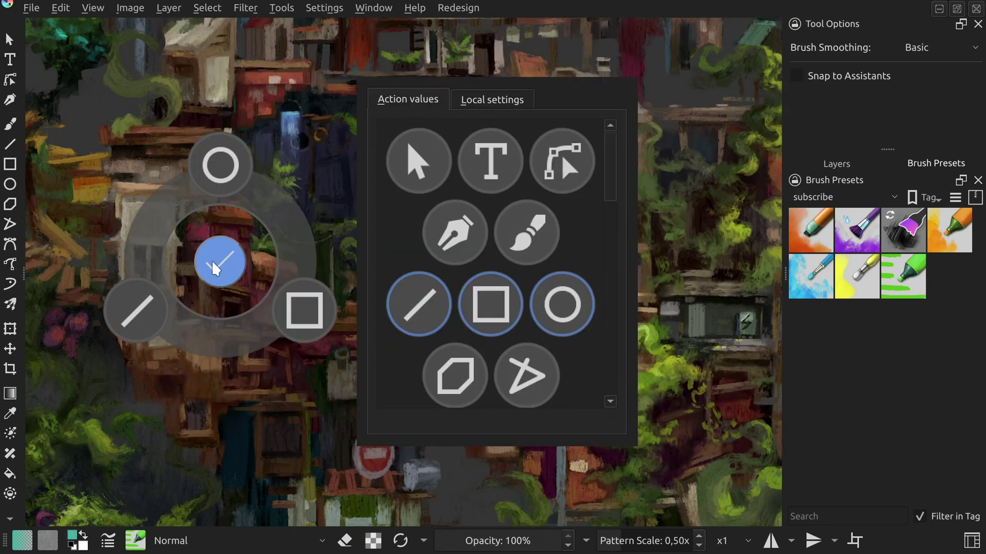
pyautogui.click(455, 375)
# Step: Add the polyline tool to the pie, then download the Shortcut-Composer repository from GitHub as a ZIP
pyautogui.click(527, 374)
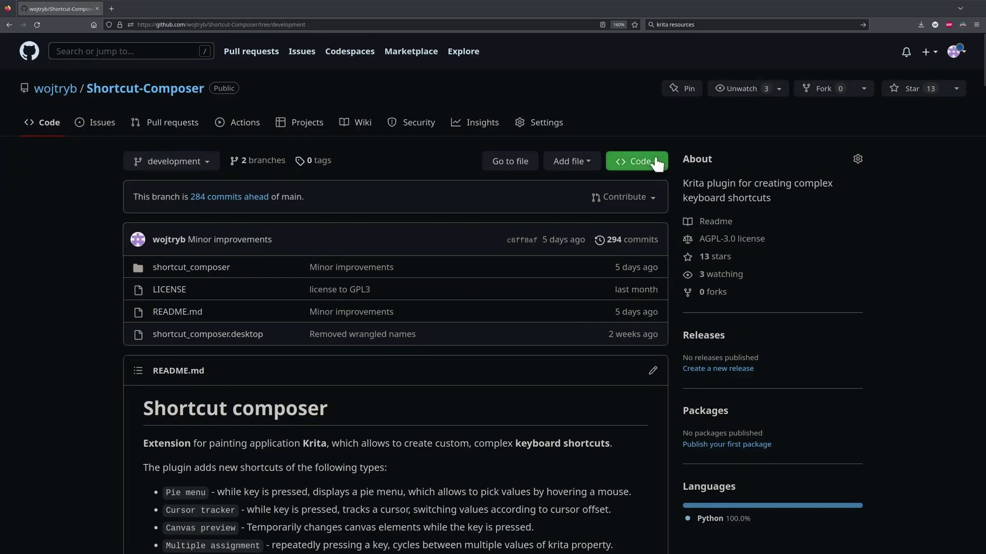
pyautogui.click(651, 161)
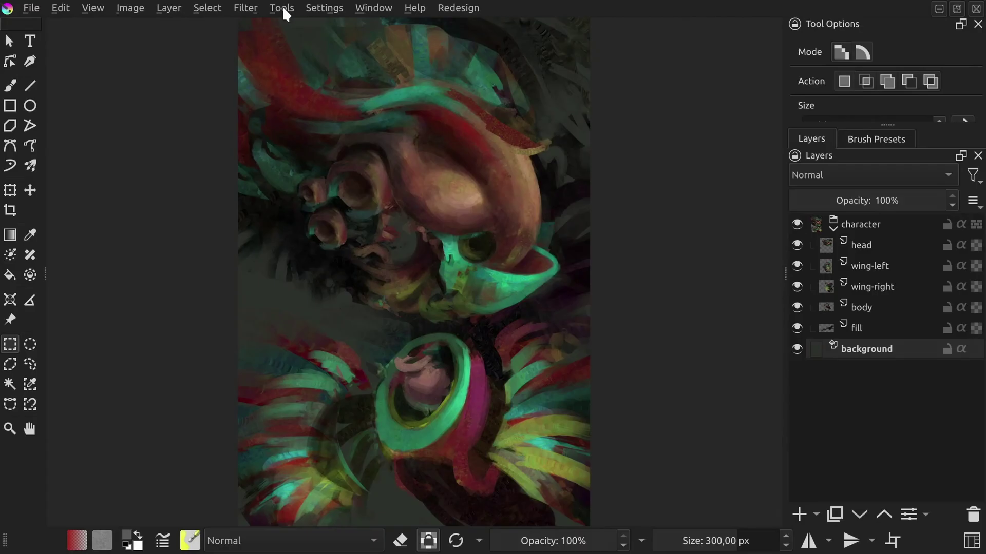
pyautogui.click(282, 7)
pyautogui.moveTo(308, 25)
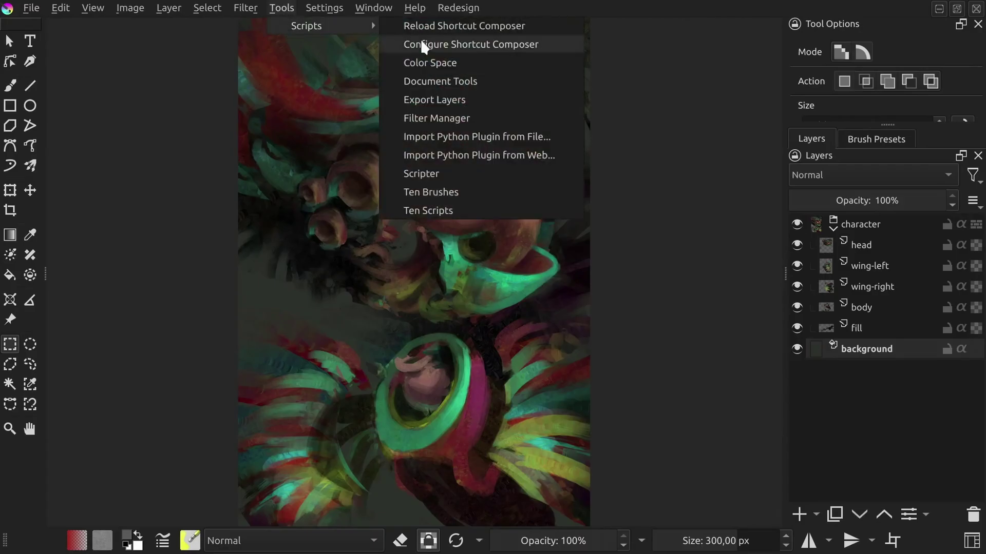
# Step: Import a Python plugin from file, selecting Shortcut-Composer-main.zip from the downloads folder
pyautogui.click(446, 135)
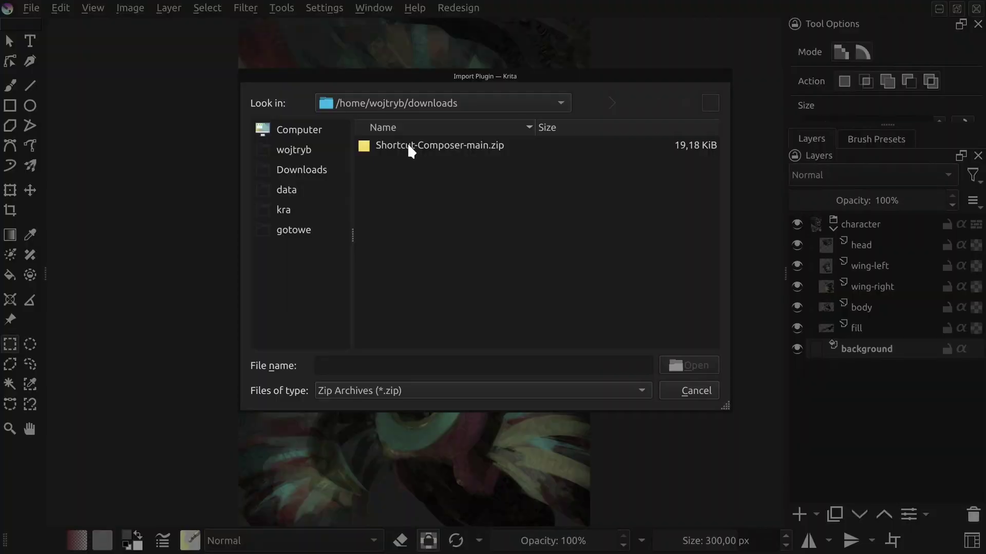
pyautogui.click(409, 145)
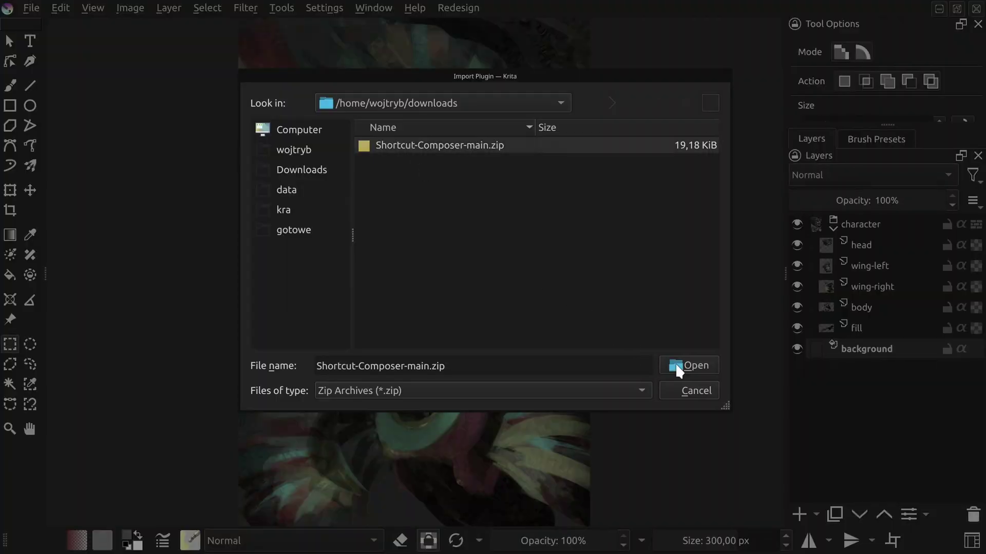